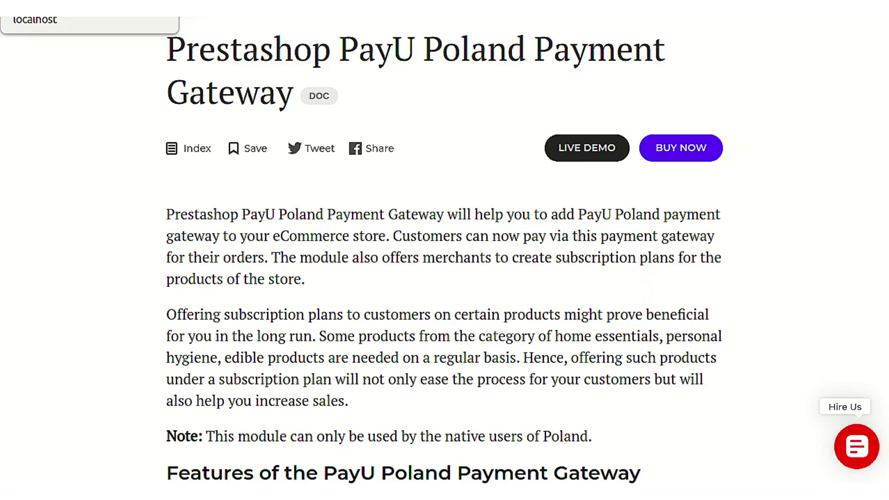
Switch from the PayU Poland documentation to PrestaShop's Module Manager tab
key(ctrl+Tab)
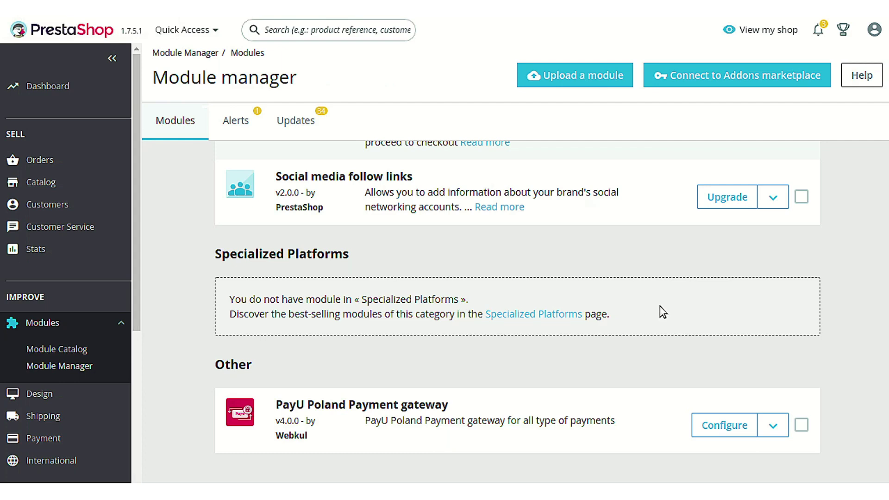
Open the Configure page of the PayU Poland Payment gateway module
click(718, 432)
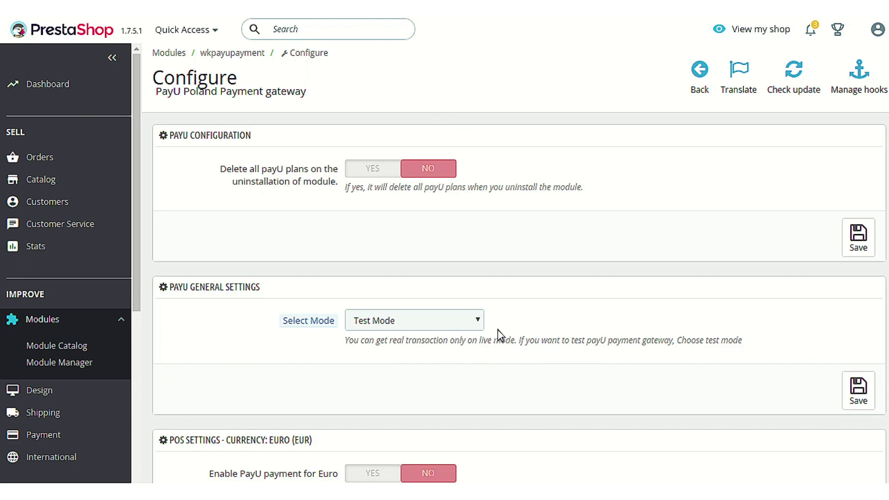
Keep Test Mode, leave Euro payments off, and review the Polish Zloty POS test keys
click(474, 327)
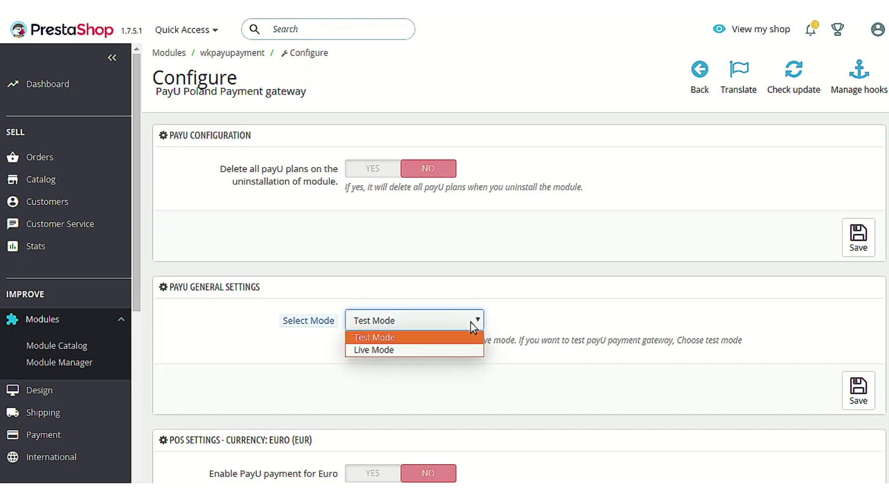
click(582, 310)
scroll(583, 307, down, 4)
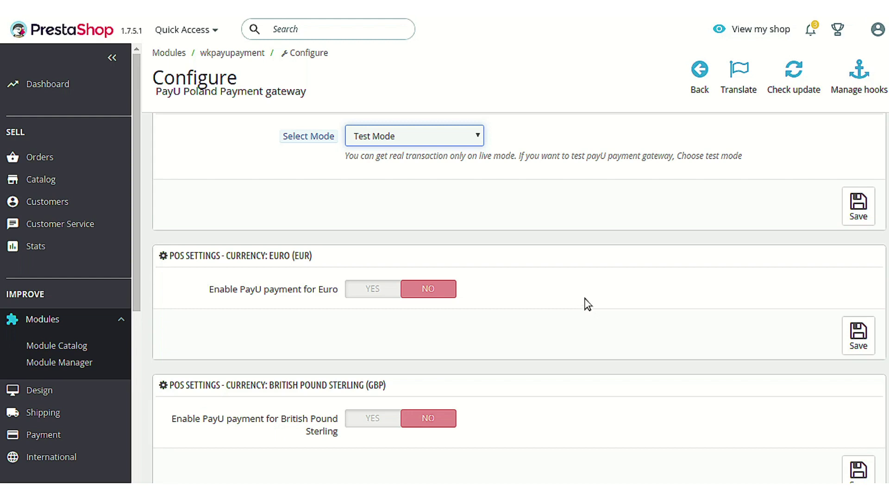
click(355, 290)
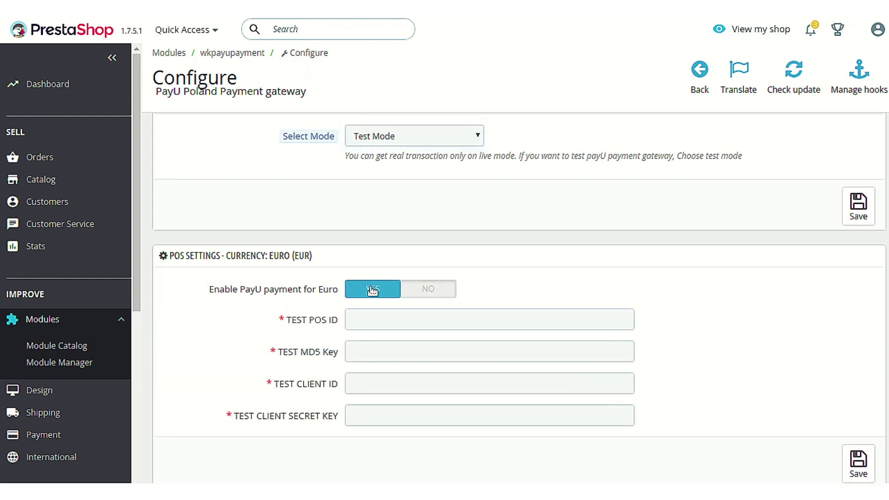
click(443, 296)
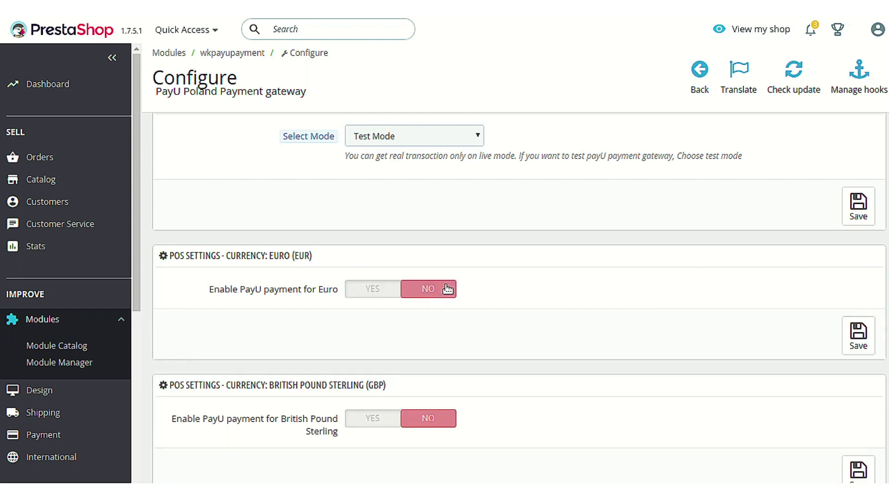
scroll(446, 285, down, 15)
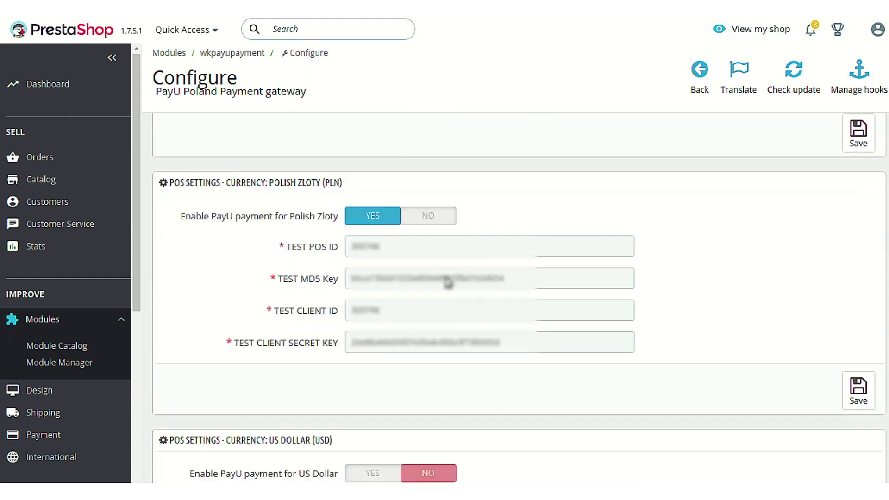
scroll(447, 282, down, 1)
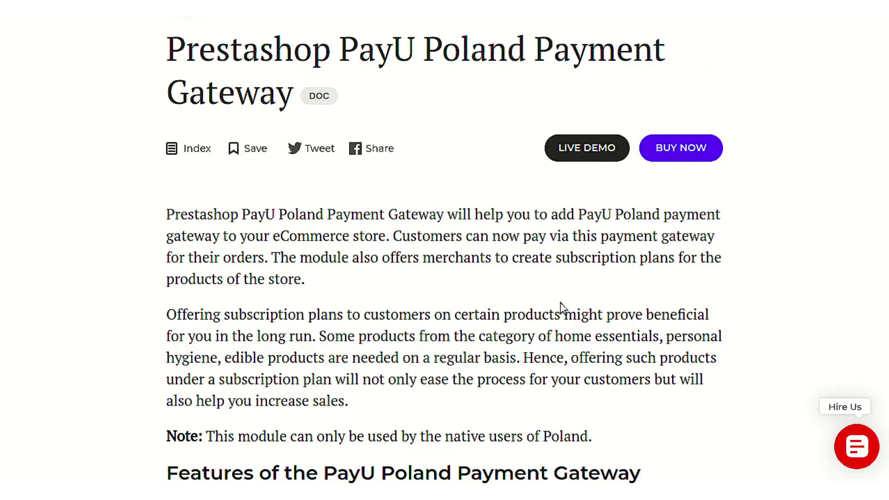
scroll(560, 306, down, 5)
scroll(561, 306, down, 5)
Read through the installation steps and the 'How to get the PayU API keys' section
scroll(560, 306, down, 5)
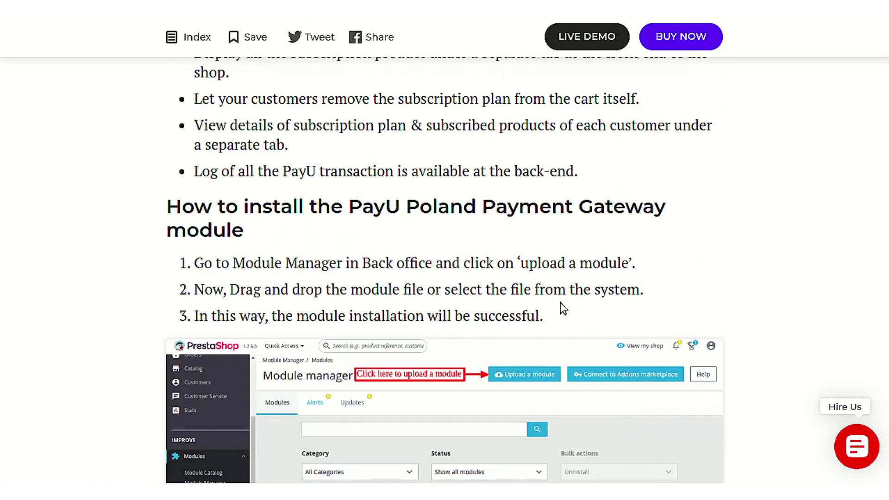
scroll(560, 302, down, 5)
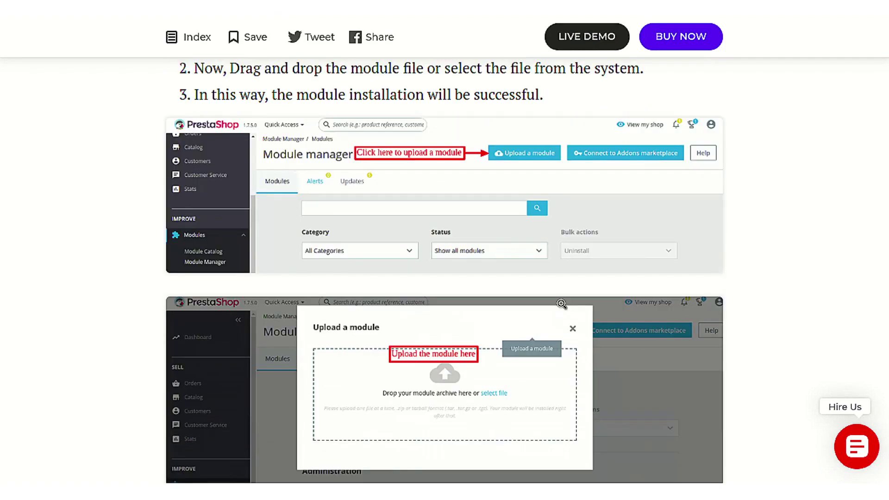
scroll(561, 304, down, 5)
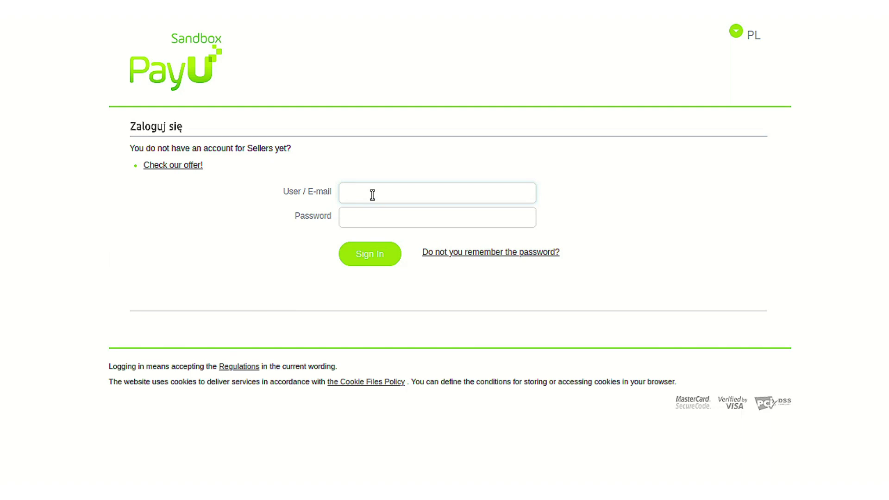
Sign in to PayU Sandbox with the merchant account's e-mail and password
text(Sandbox)
key(Tab)
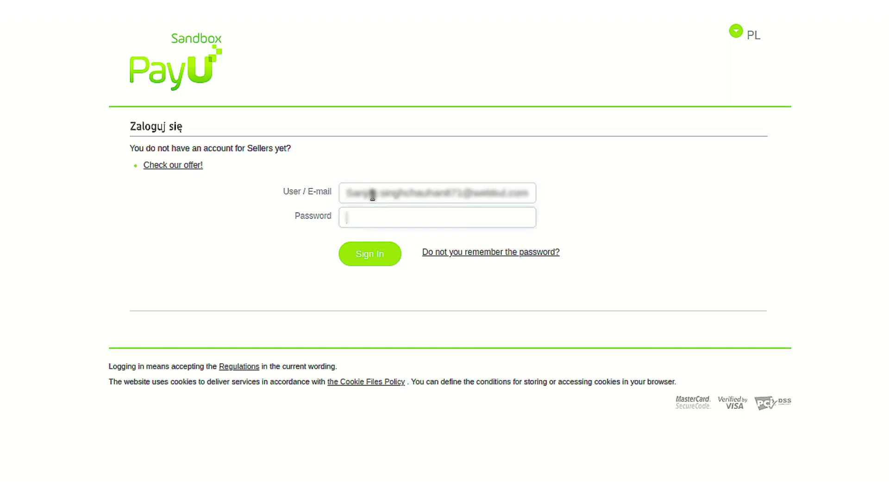
text(*********)
key(Return)
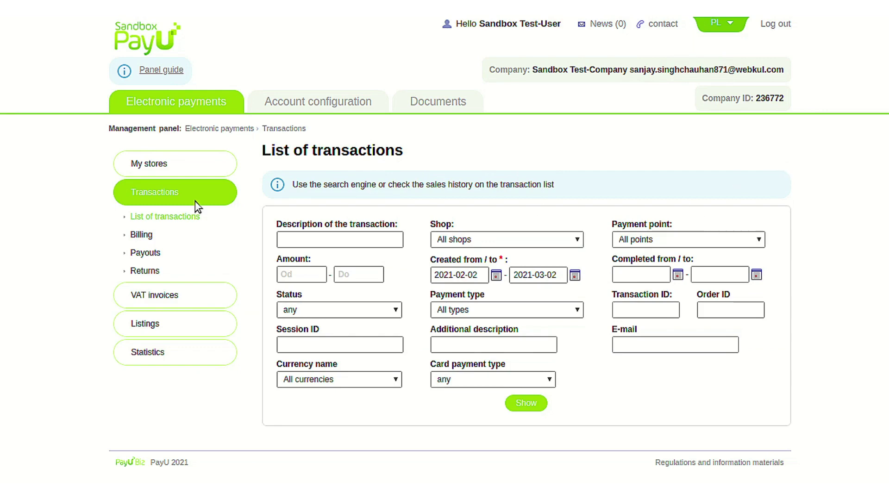
Open the Demo store from My stores and show its Points of payment tab
click(187, 159)
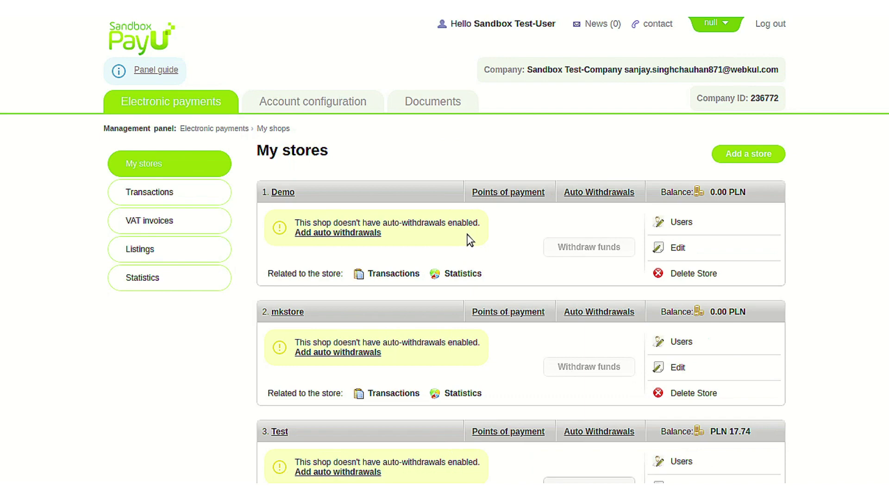
click(282, 193)
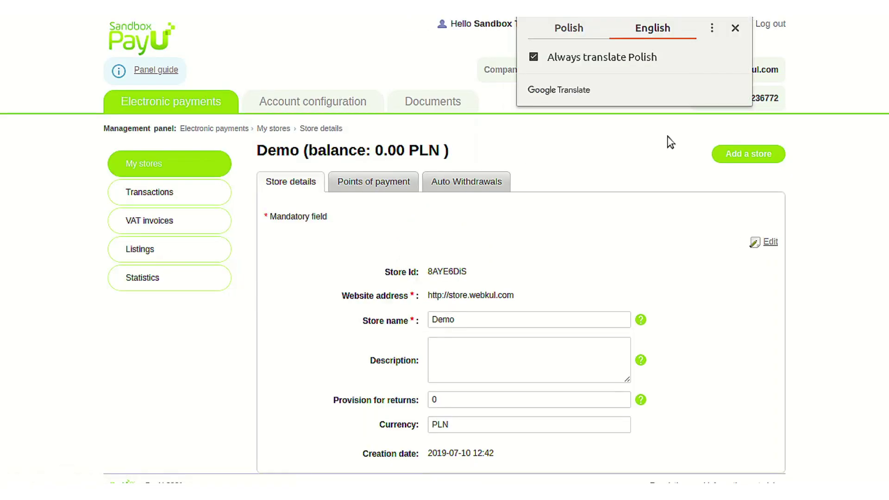
click(735, 29)
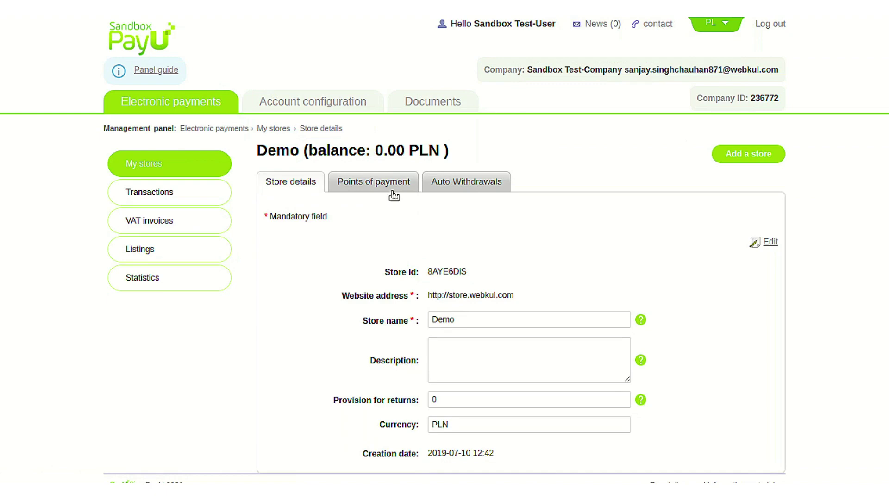
click(392, 191)
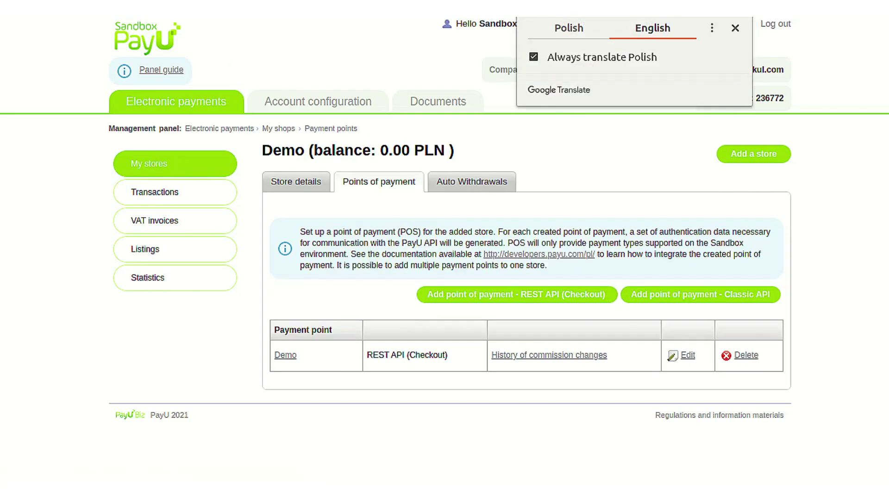
click(314, 384)
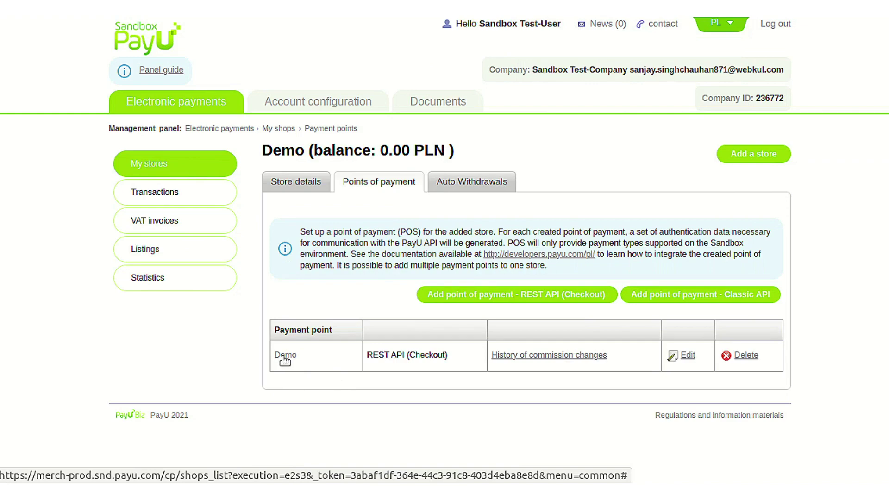
Review the Demo payment point's configuration keys and payment types, then return to PrestaShop
click(284, 356)
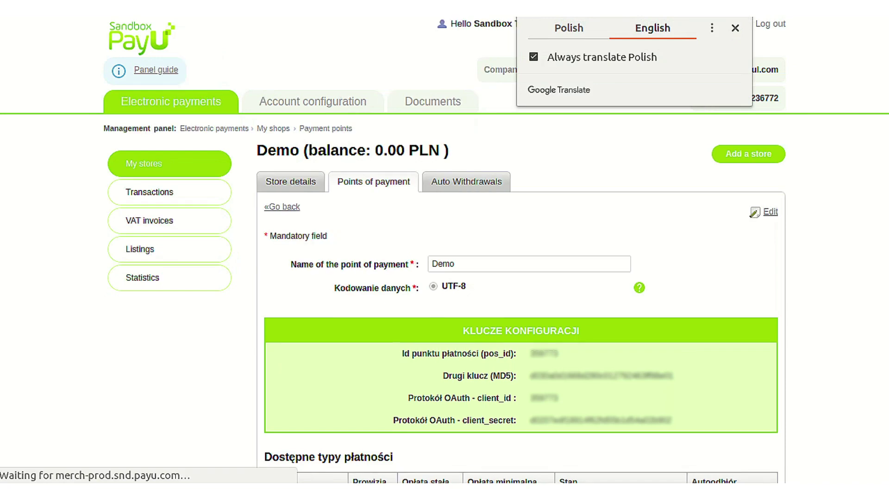
click(735, 28)
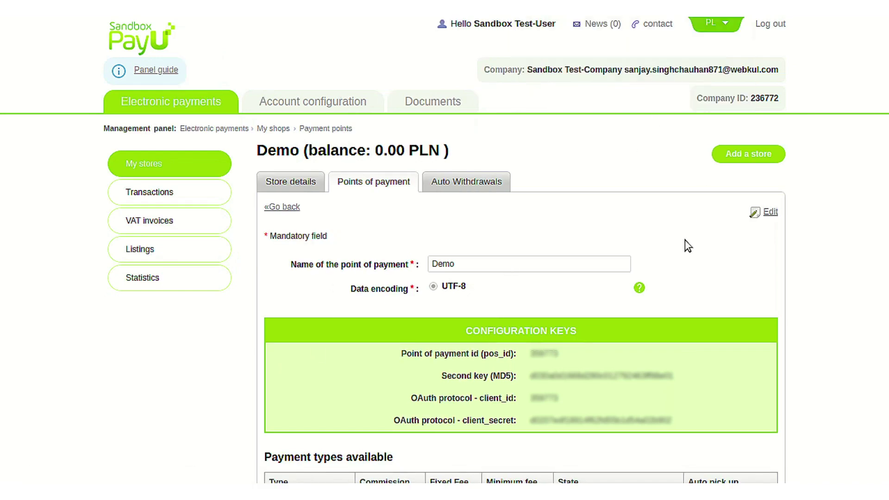
scroll(698, 256, down, 3)
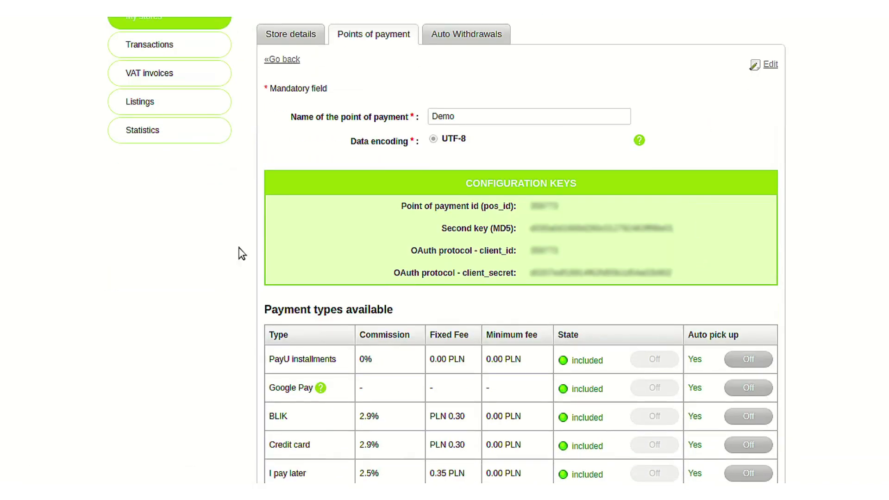
scroll(685, 264, down, 3)
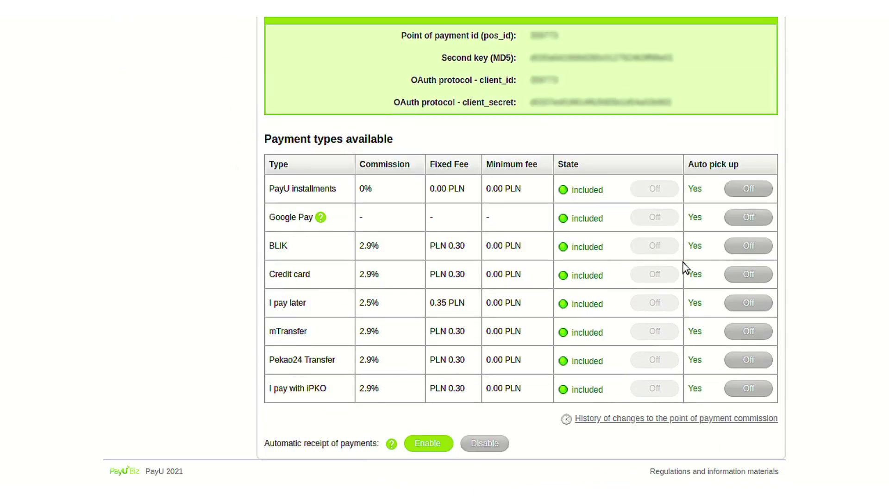
scroll(684, 264, up, 6)
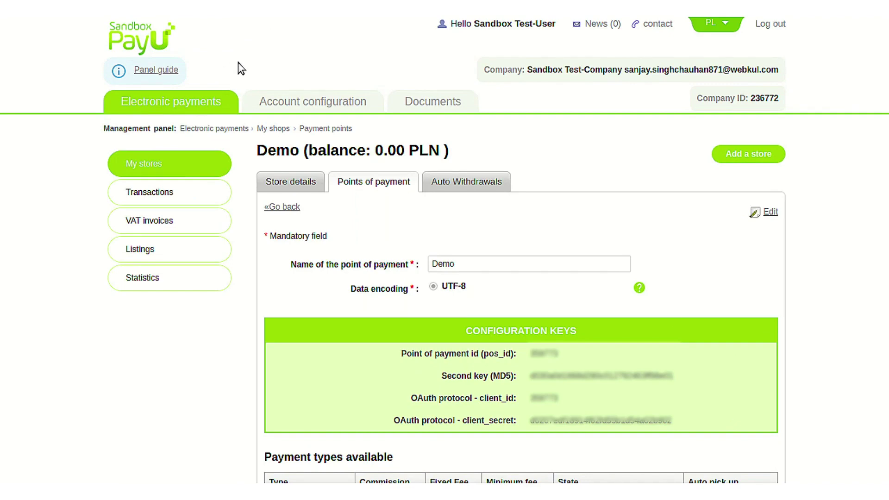
key(ctrl+Tab)
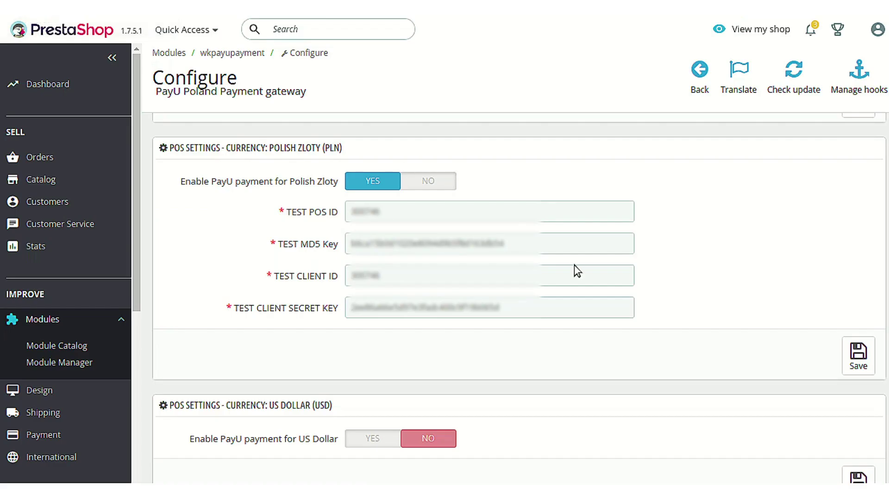
scroll(632, 276, down, 1)
scroll(633, 273, up, 7)
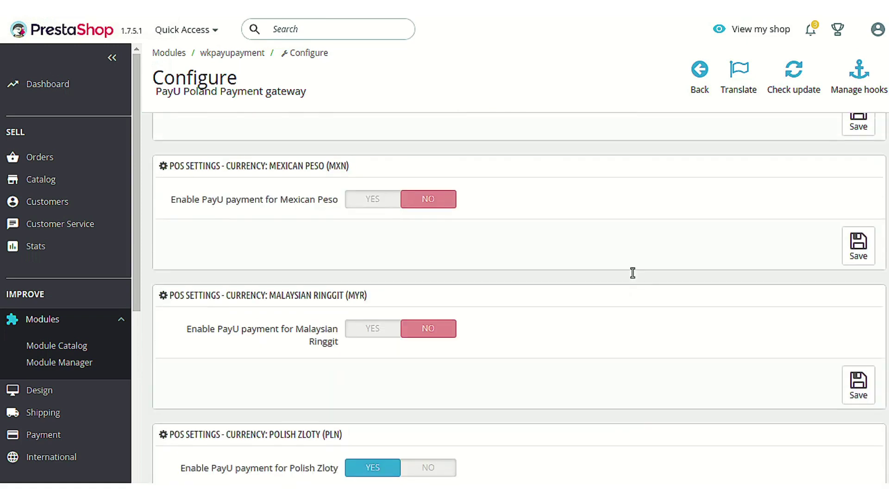
scroll(635, 278, up, 4)
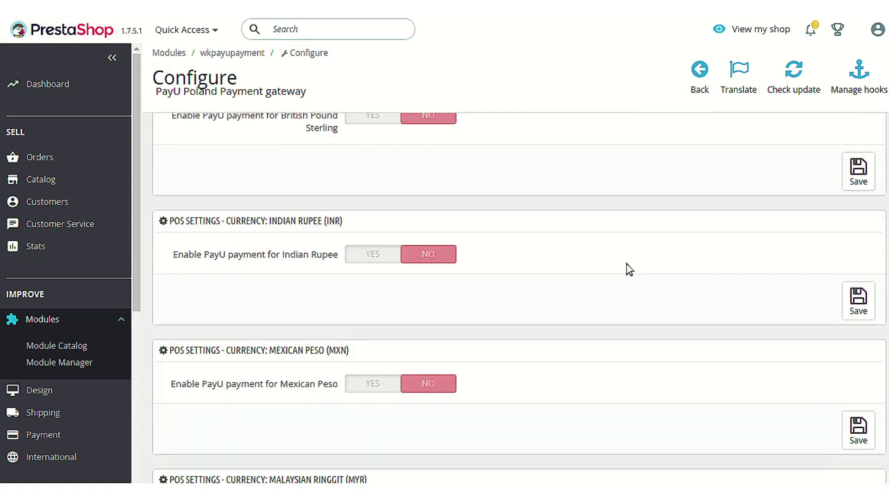
scroll(627, 267, up, 2)
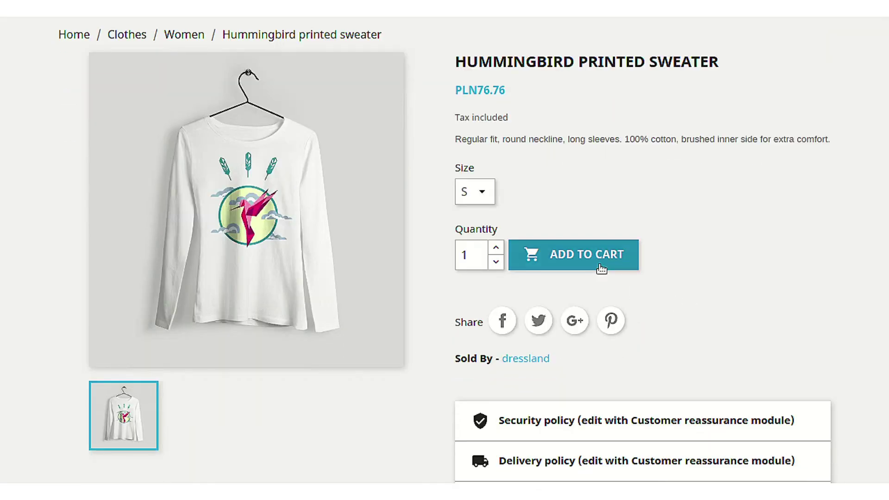
Add the Hummingbird printed sweater in size S to the cart and check out with Primary mail services
click(601, 269)
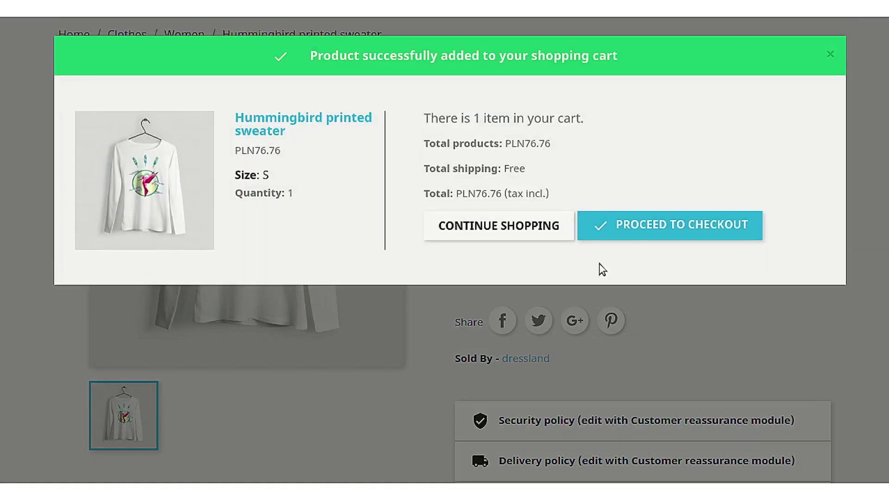
click(639, 227)
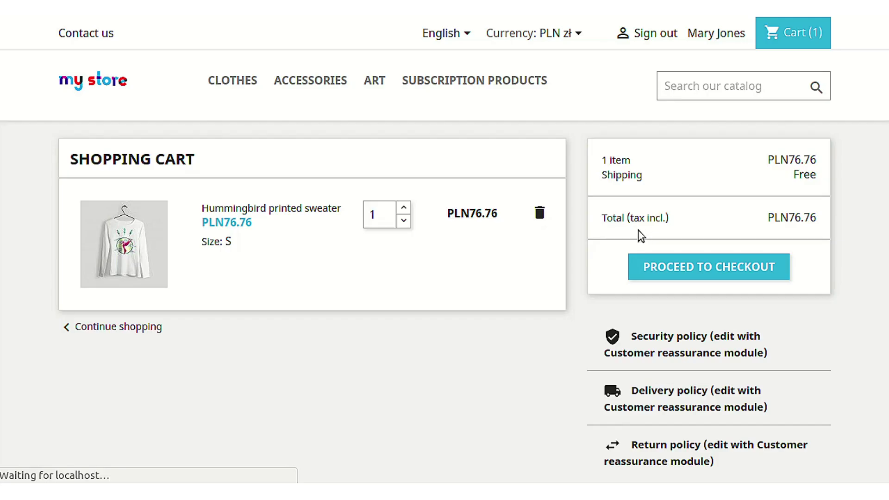
click(662, 261)
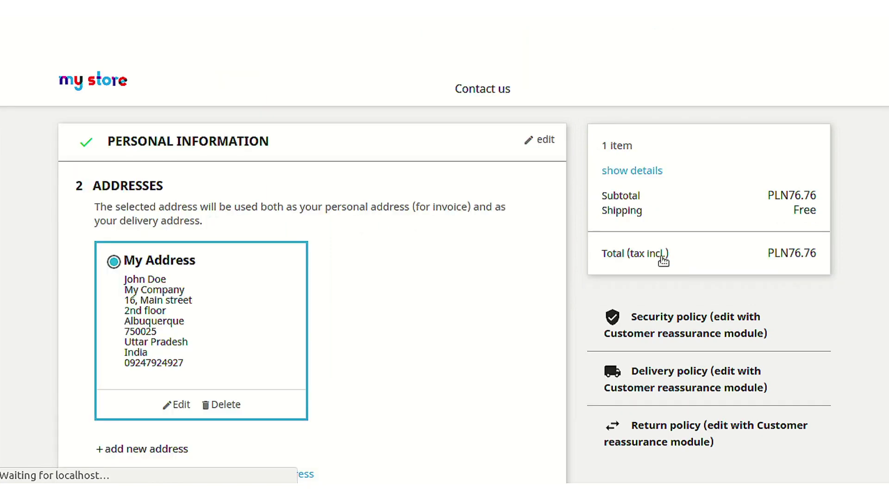
scroll(482, 323, down, 4)
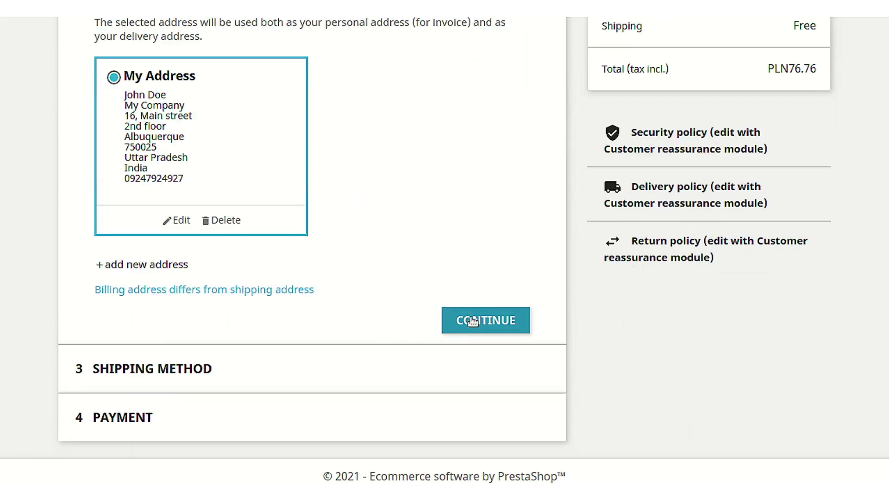
click(477, 319)
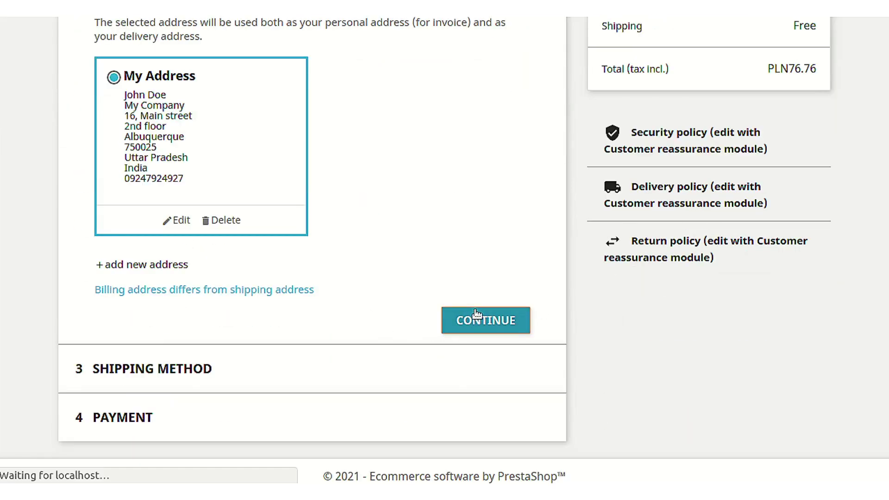
scroll(300, 369, down, 3)
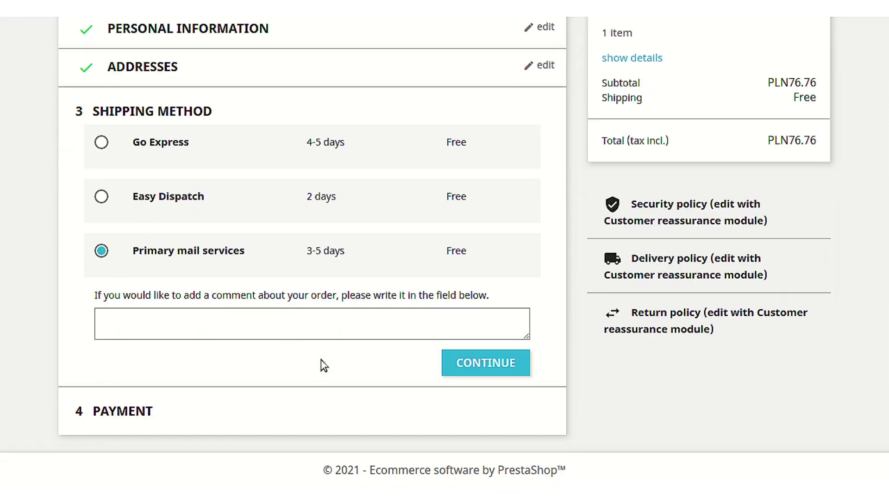
click(462, 361)
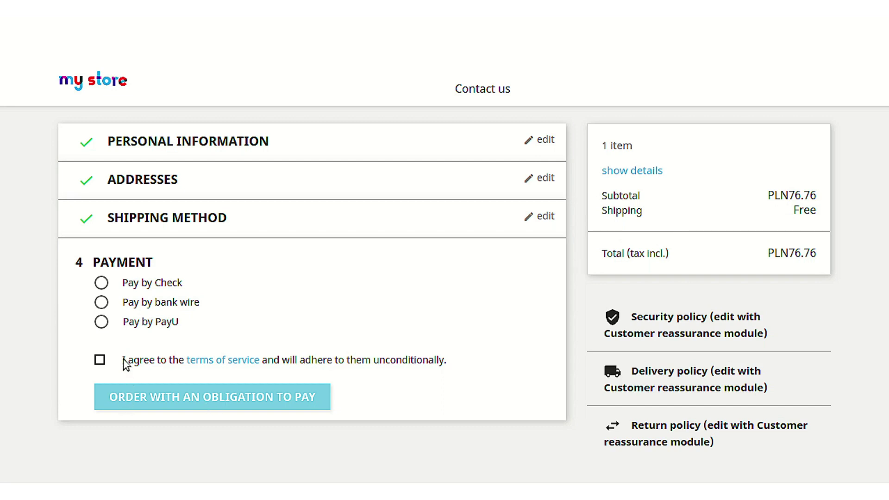
Choose Pay by PayU, accept the terms of service, and place the order
click(101, 322)
click(100, 360)
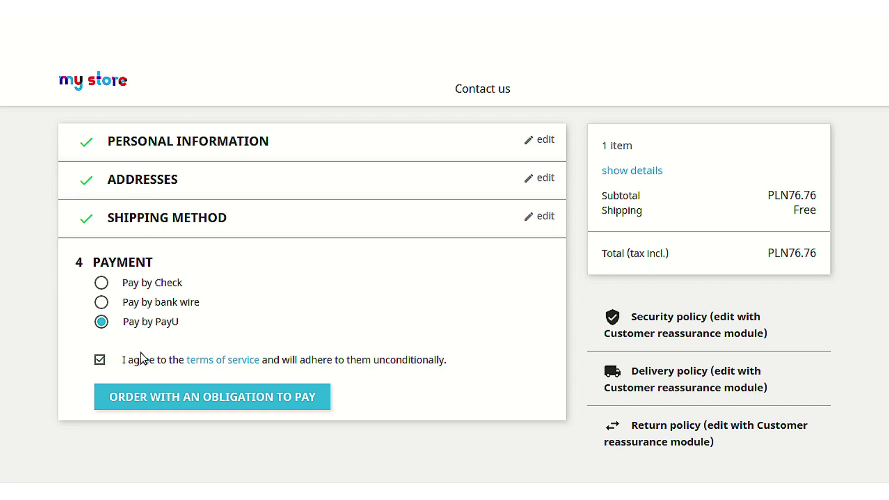
click(209, 387)
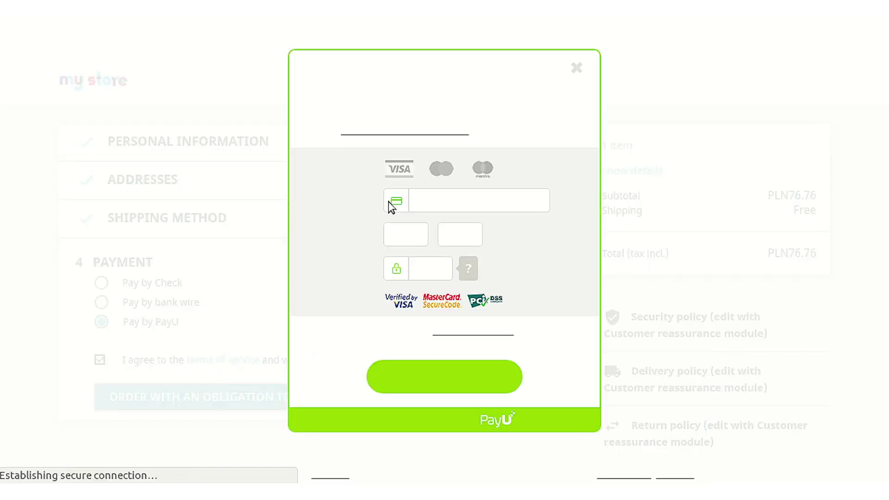
Pay the 76,76 PLN order with the sandbox test card's number, expiry and CVV, storing the card
click(430, 204)
text(44443)
text(3332222)
text(111)
text(1)
text(11)
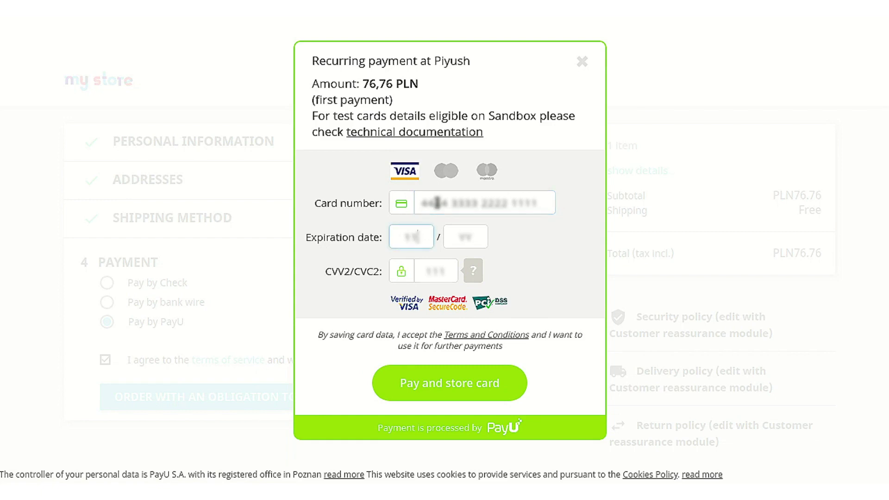
text(22111)
key(BackSpace)
key(BackSpace)
key(BackSpace)
text(123)
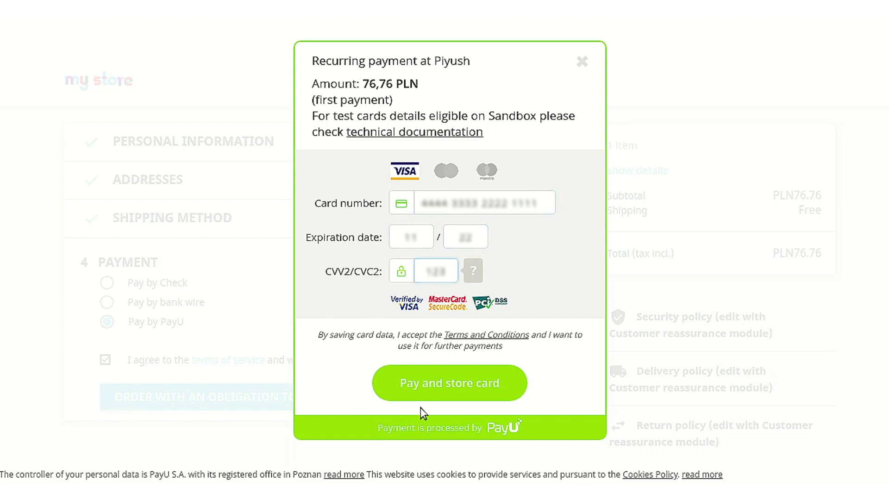
click(427, 395)
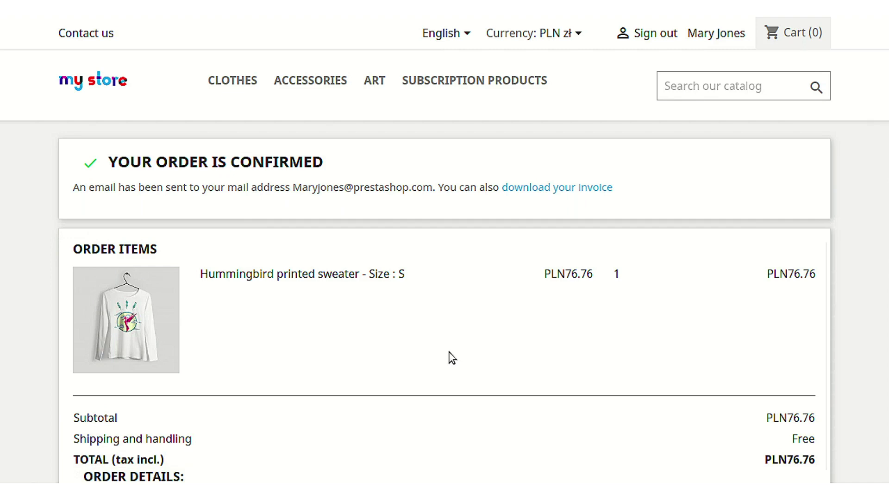
scroll(451, 357, down, 5)
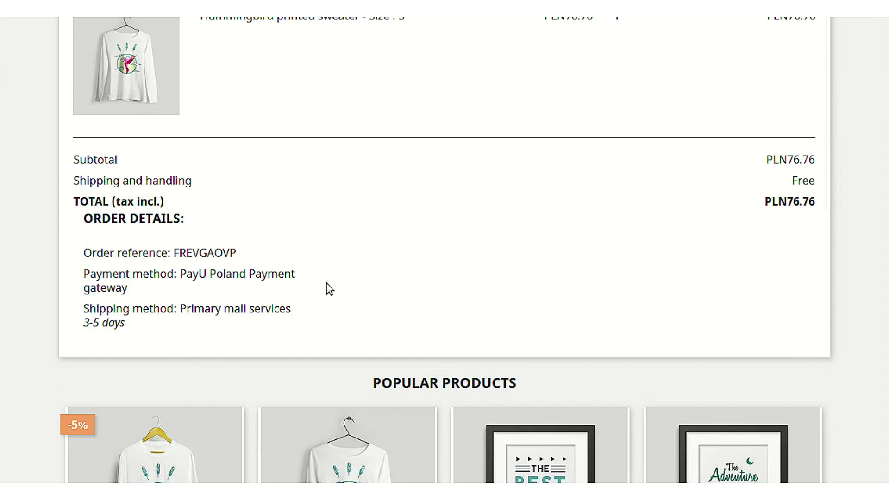
scroll(326, 283, up, 5)
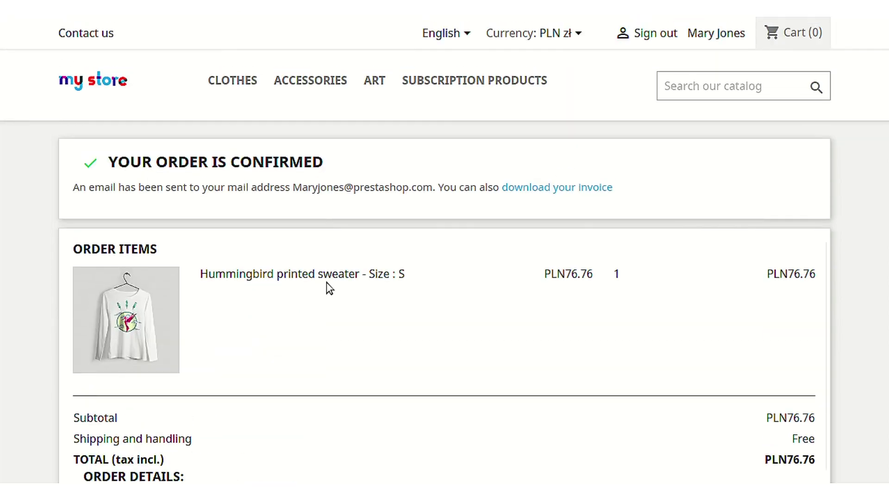
Open the newest order from Order History to see Payment accepted and the PLN76.76 total
click(717, 37)
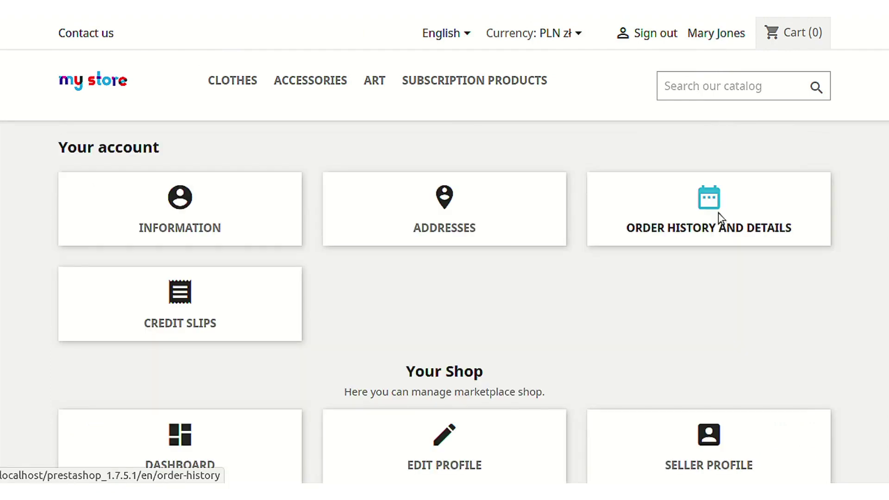
click(718, 212)
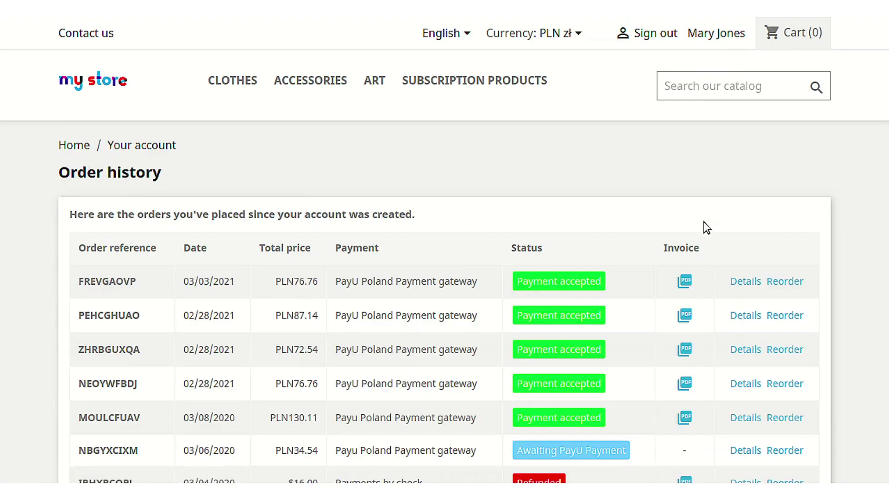
click(730, 281)
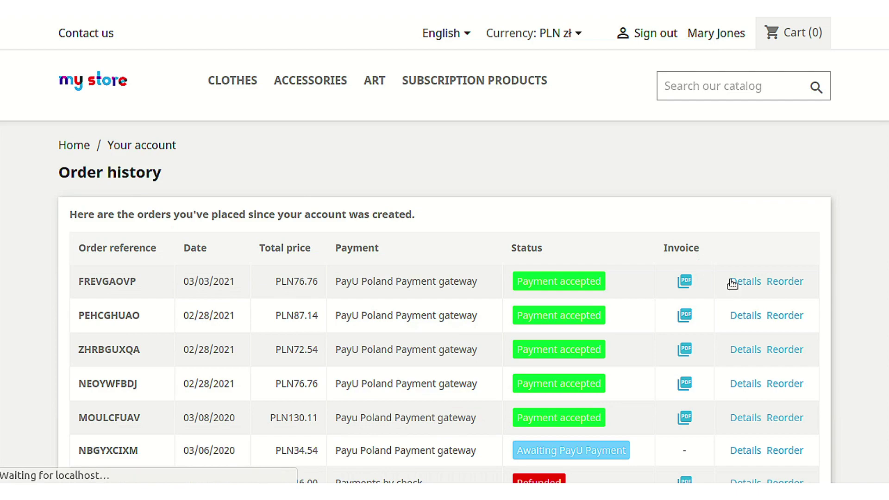
scroll(537, 320, down, 3)
scroll(535, 320, down, 10)
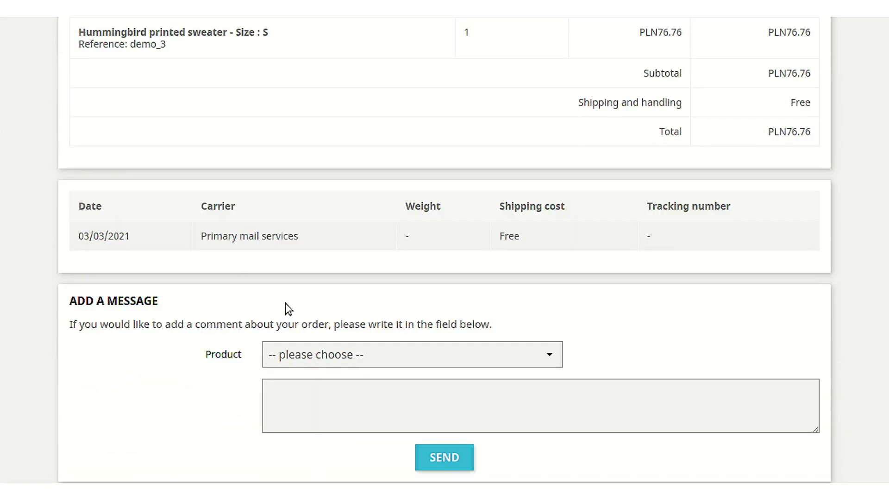
scroll(279, 305, up, 13)
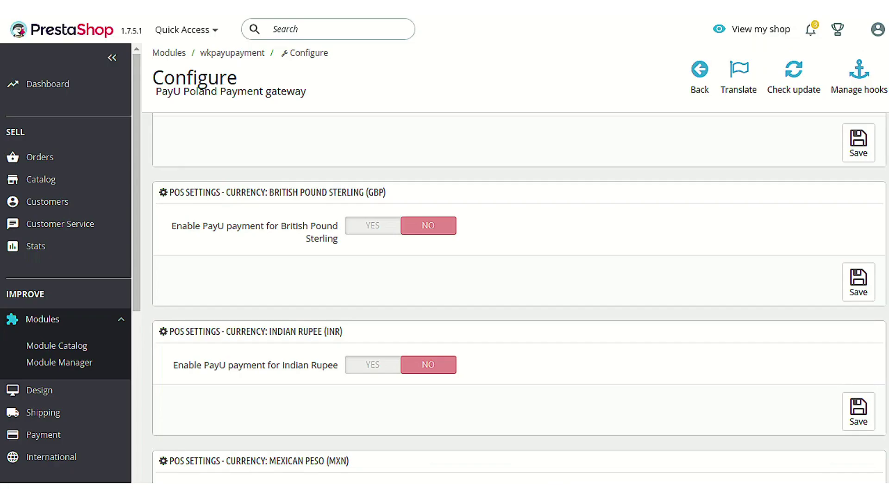
Open the PayU Manager Transactions list showing transaction 9 for the 2021-03-03 order
scroll(152, 362, down, 4)
drag(132, 296, 141, 482)
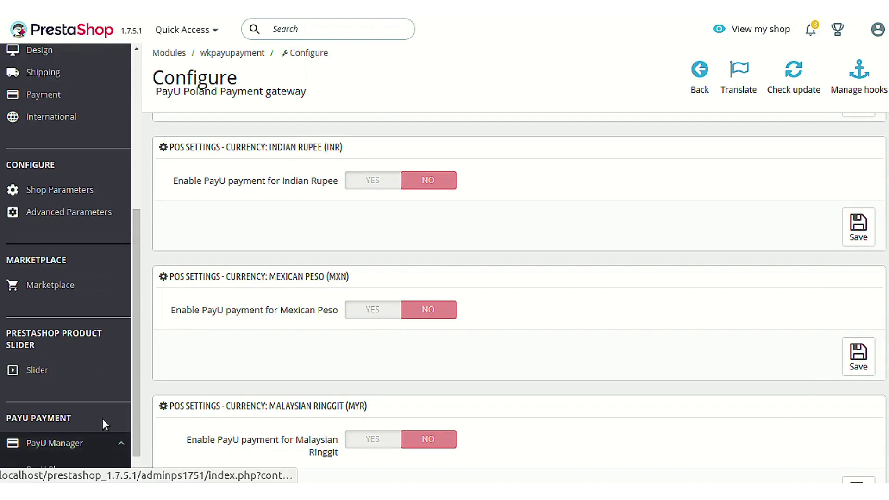
scroll(103, 420, down, 2)
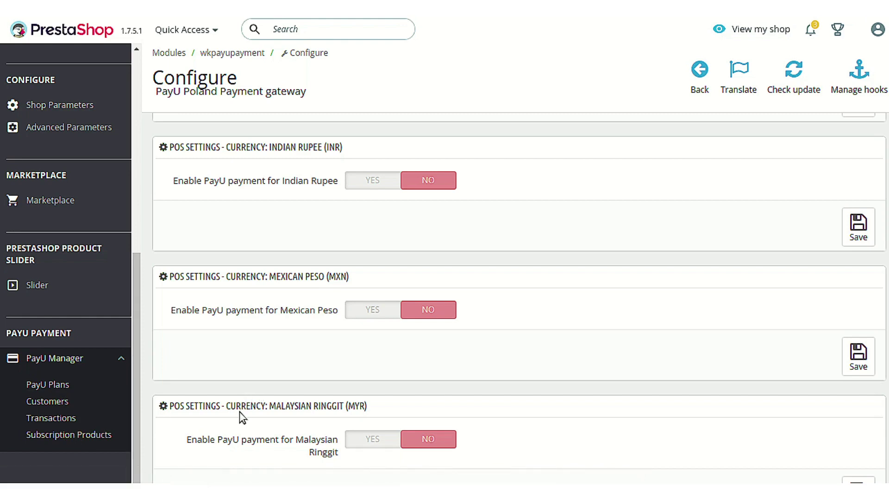
click(58, 417)
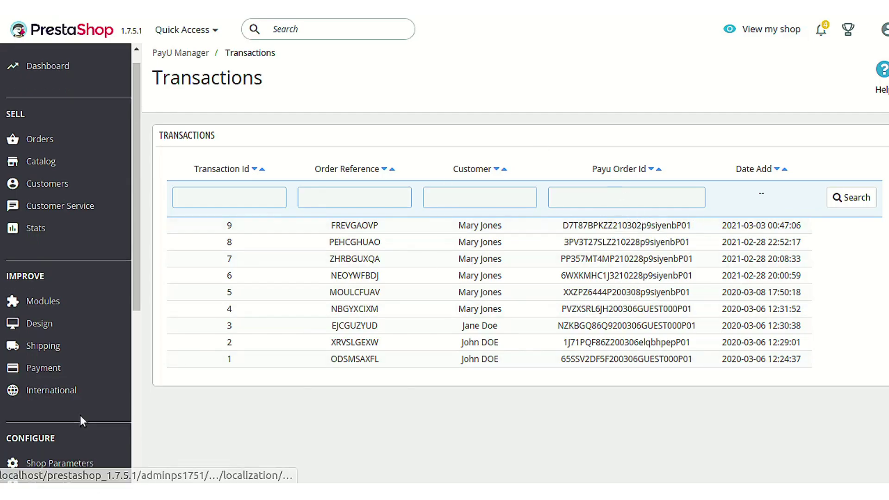
Show the PayU Plans page listing monthly Plan 1 (PLN10.00) and Plan2 ($10.00)
scroll(80, 415, down, 6)
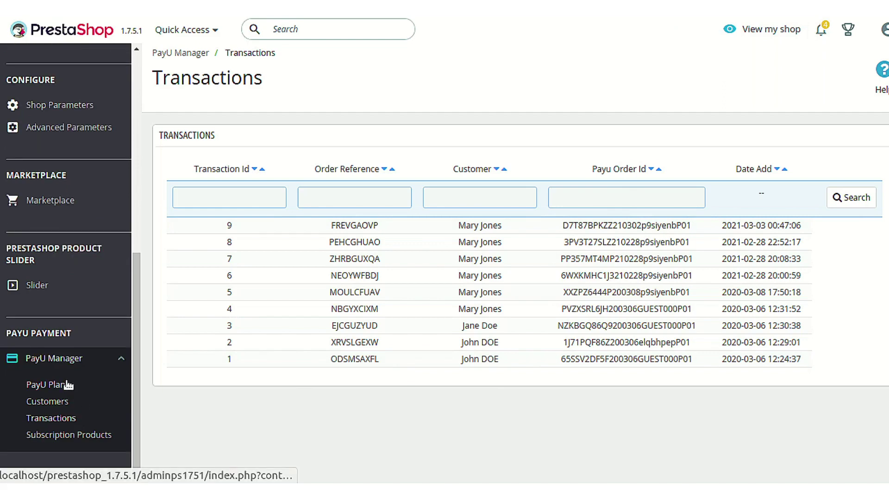
click(65, 384)
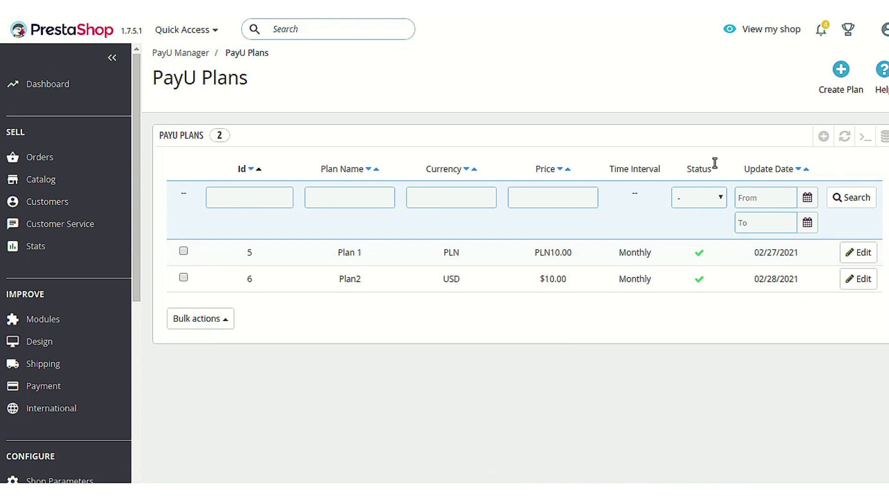
Start a new PayU plan, then abandon the form unsaved and return to the two-plan list
click(839, 93)
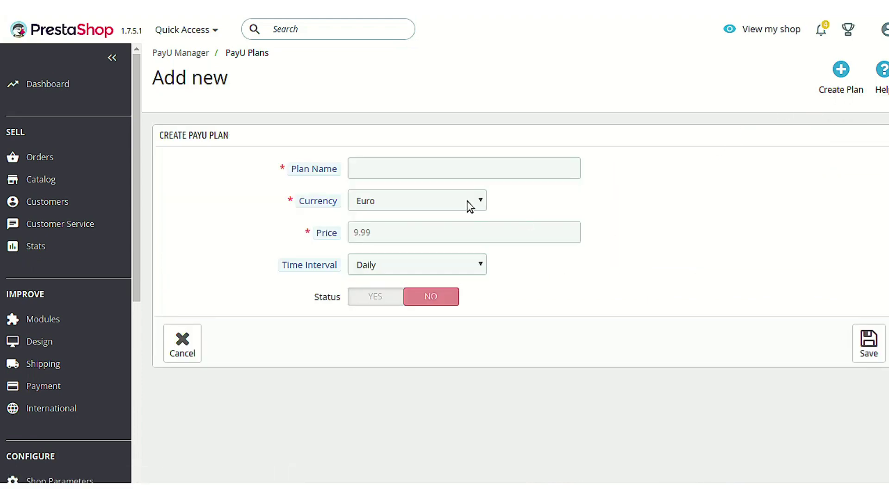
click(472, 171)
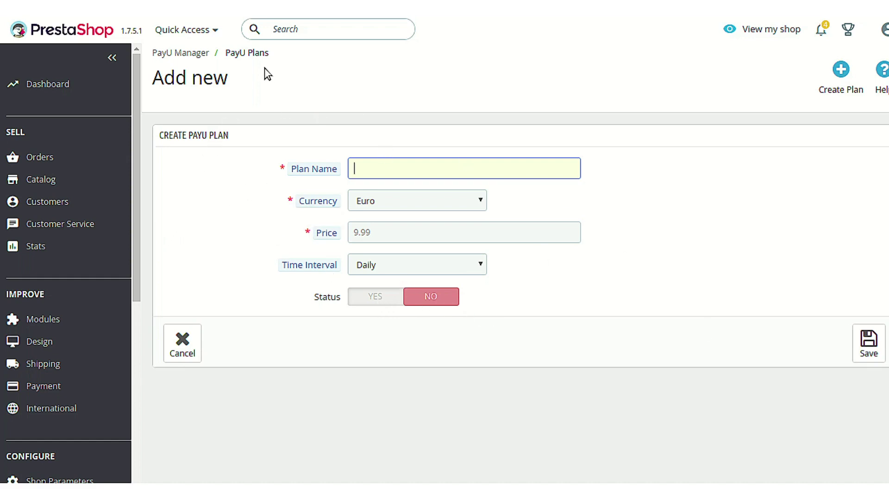
click(254, 56)
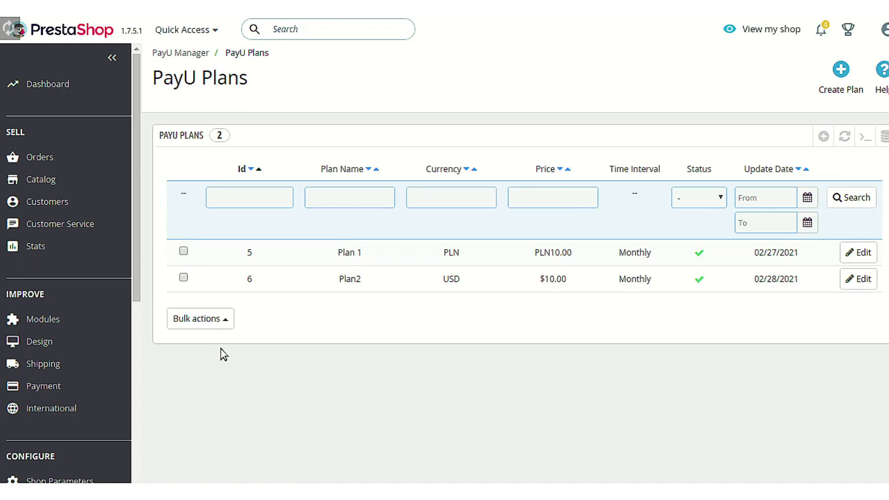
scroll(88, 444, down, 5)
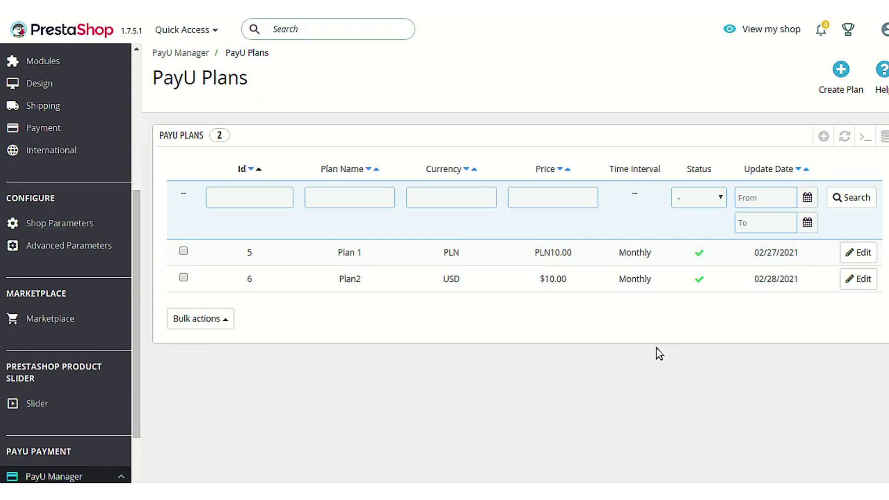
scroll(123, 453, down, 1)
scroll(122, 453, down, 3)
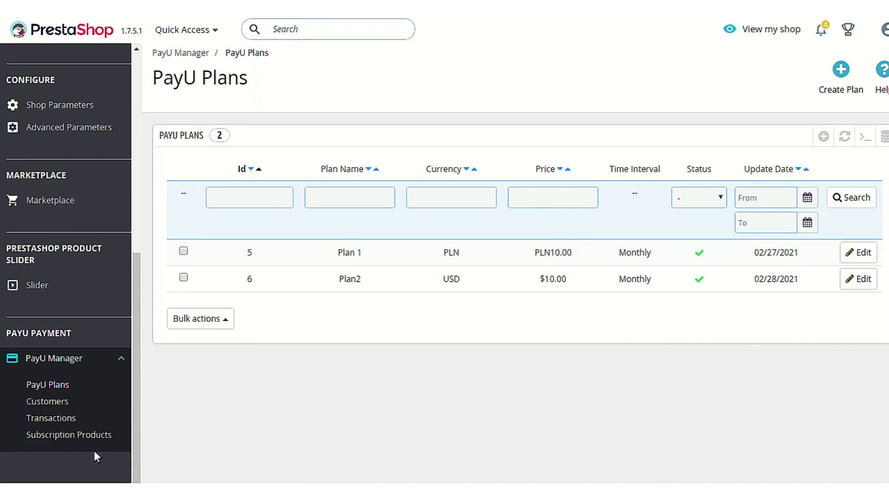
Go to Subscription Products and start assigning products to a plan
click(83, 441)
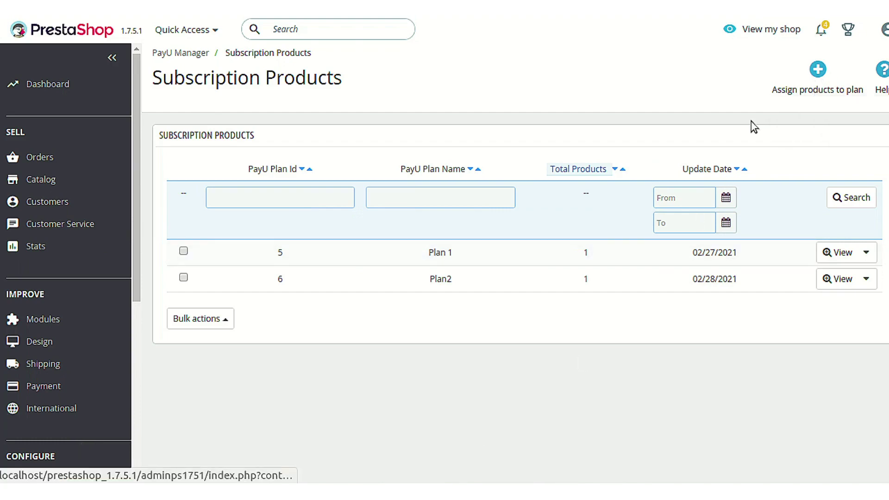
scroll(62, 463, down, 5)
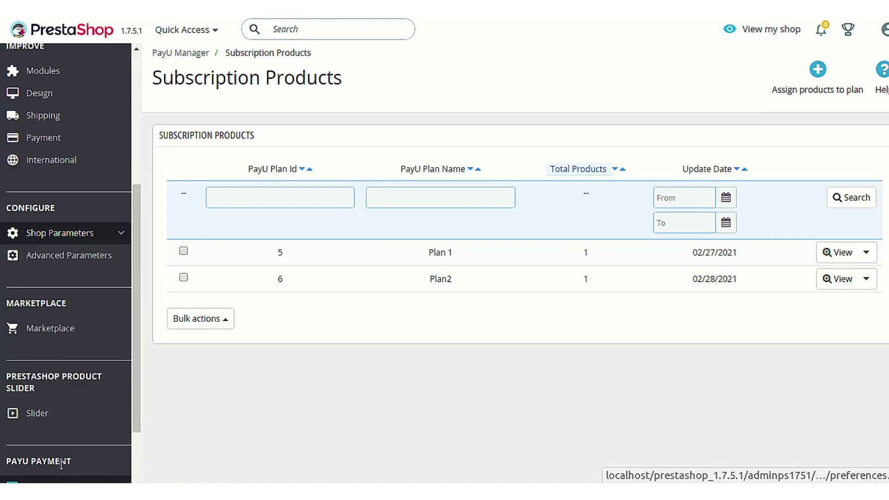
click(820, 84)
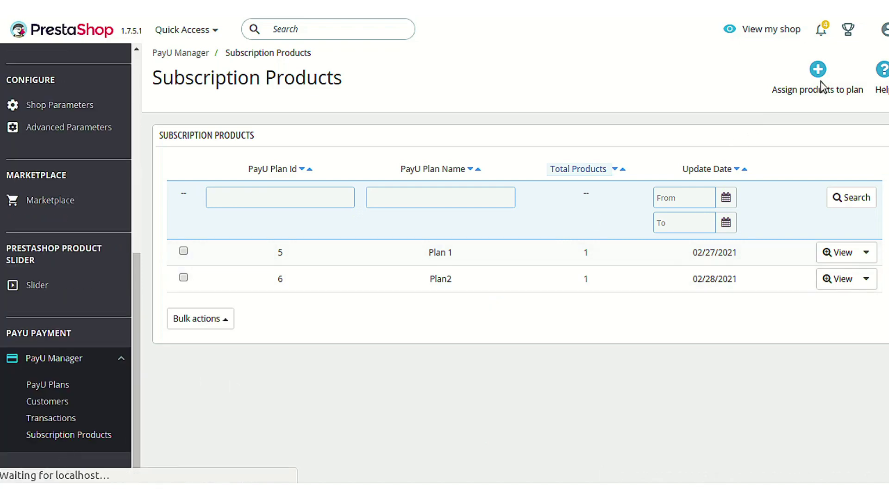
Choose Plan 1 and search 'hum' to pick Hummingbird notebook as the product
click(463, 172)
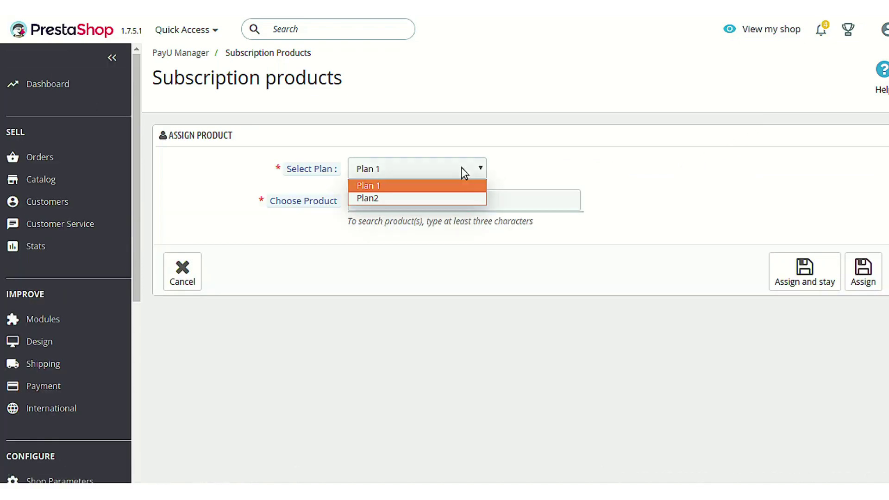
click(462, 168)
click(474, 195)
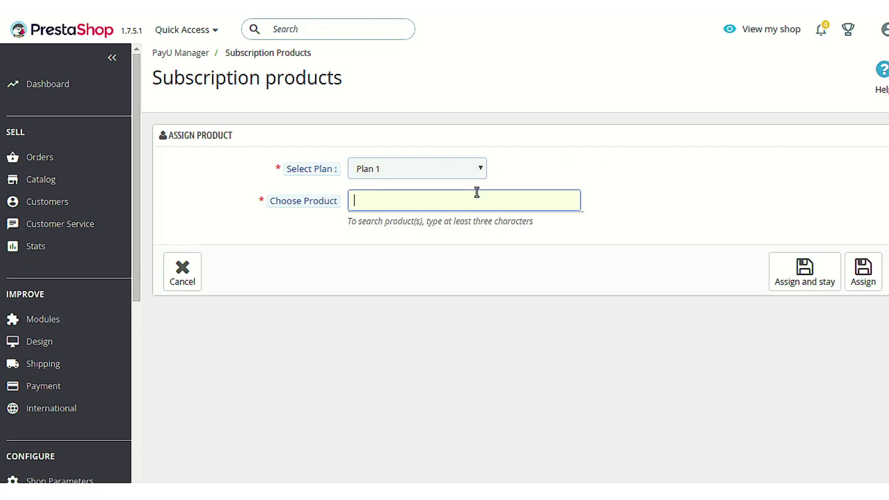
text(hum)
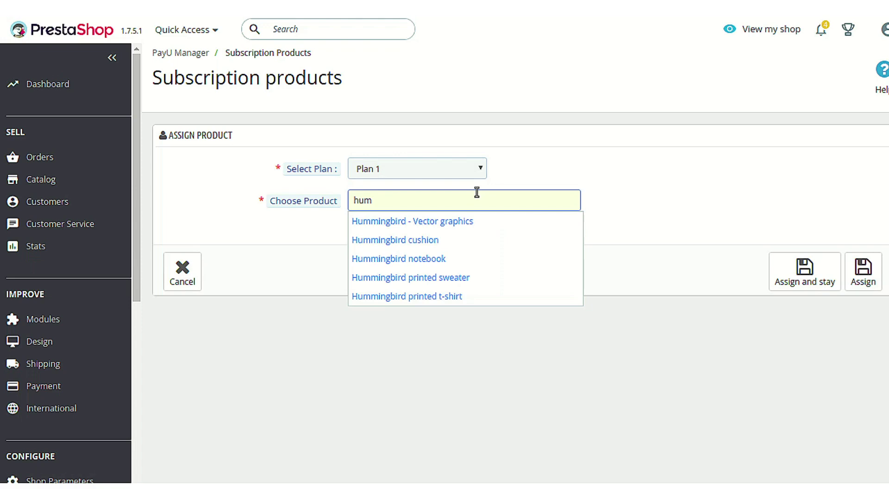
click(486, 224)
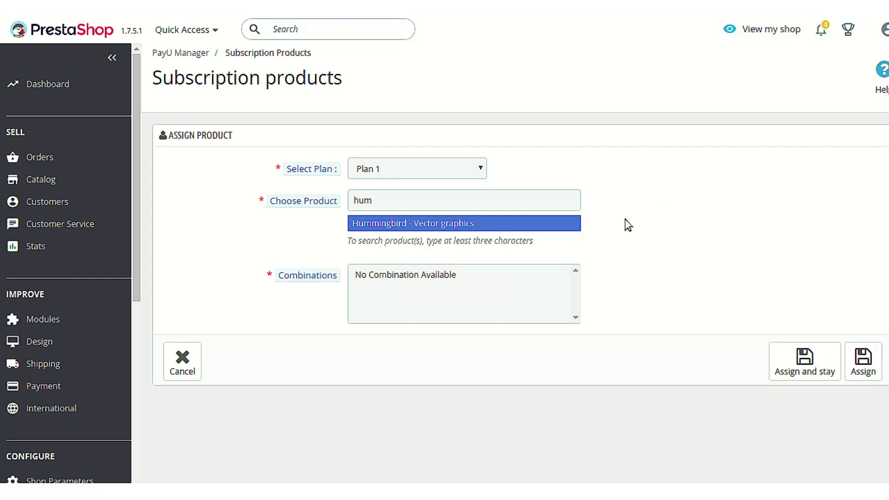
click(487, 203)
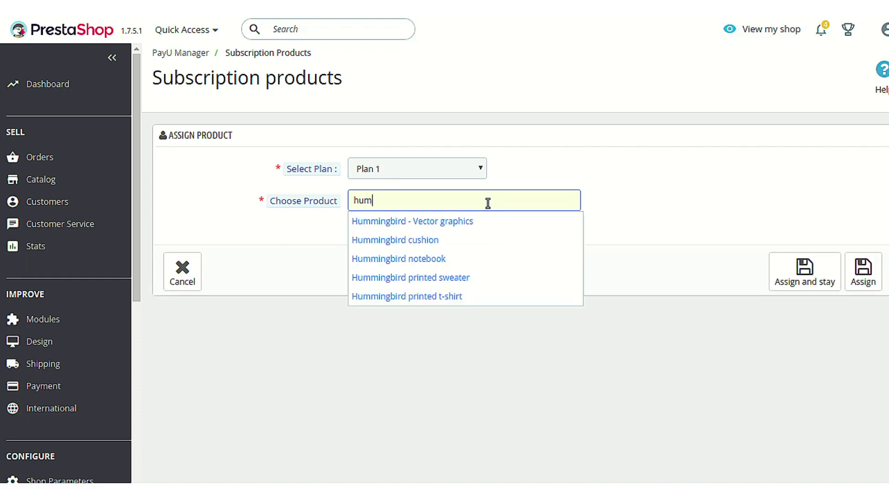
click(472, 261)
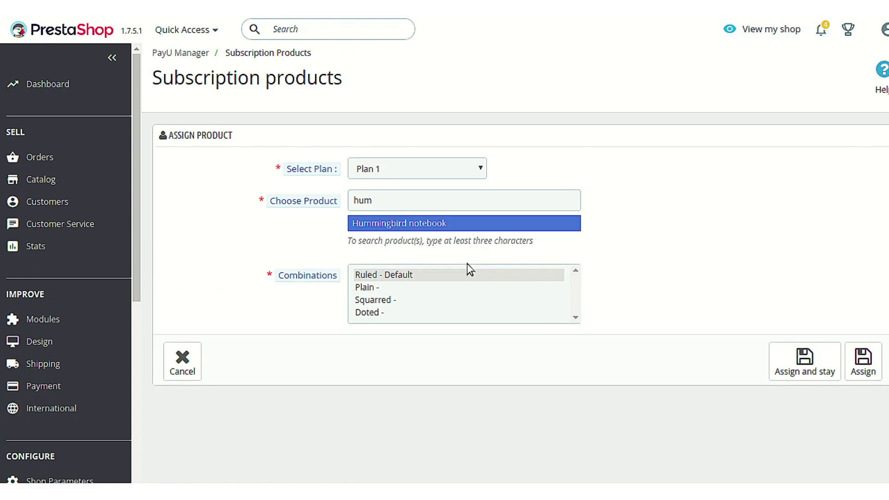
Select all four combinations (Plain, Ruled, Doted, Squarred), then view Plan 1's assigned products
click(452, 287)
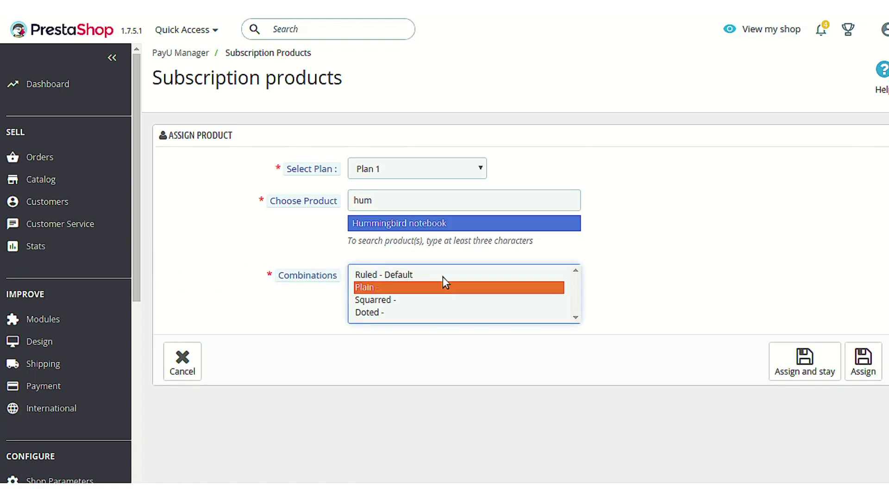
ctrl+click(443, 273)
ctrl+click(418, 311)
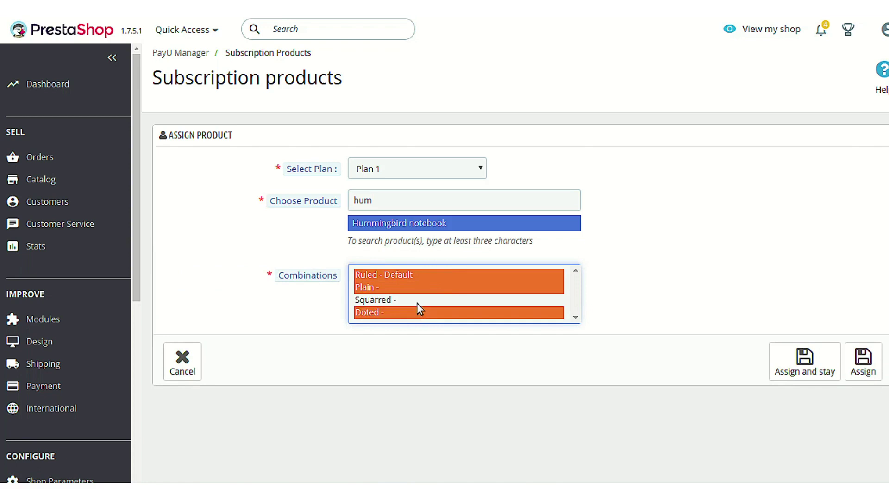
ctrl+click(418, 300)
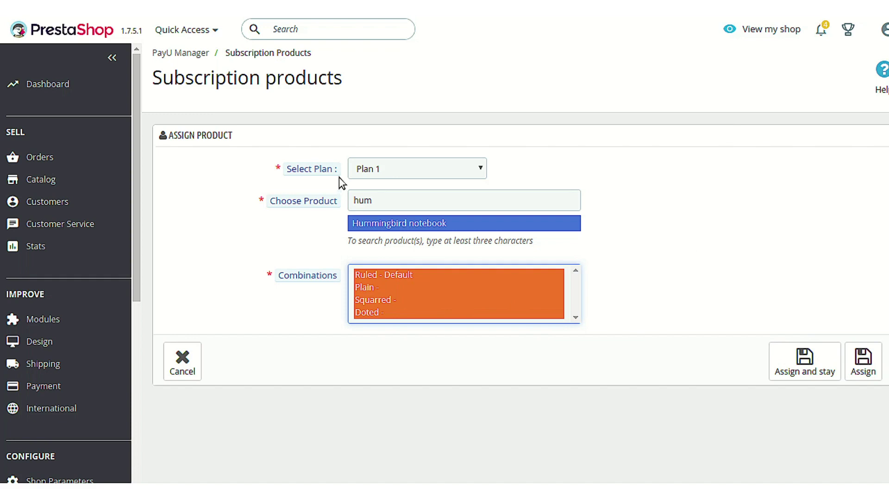
click(291, 54)
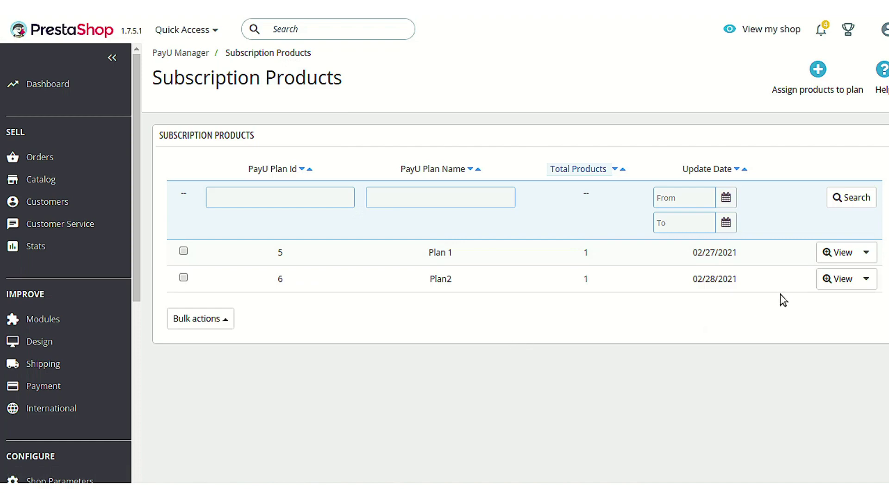
click(839, 250)
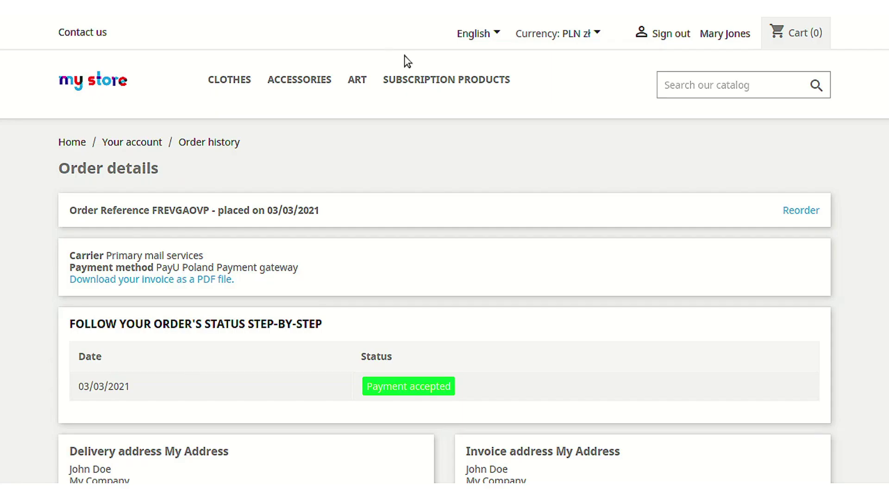
Search the storefront catalog for 'cushion' and open the Hummingbird cushion product page
click(701, 86)
text(cushion)
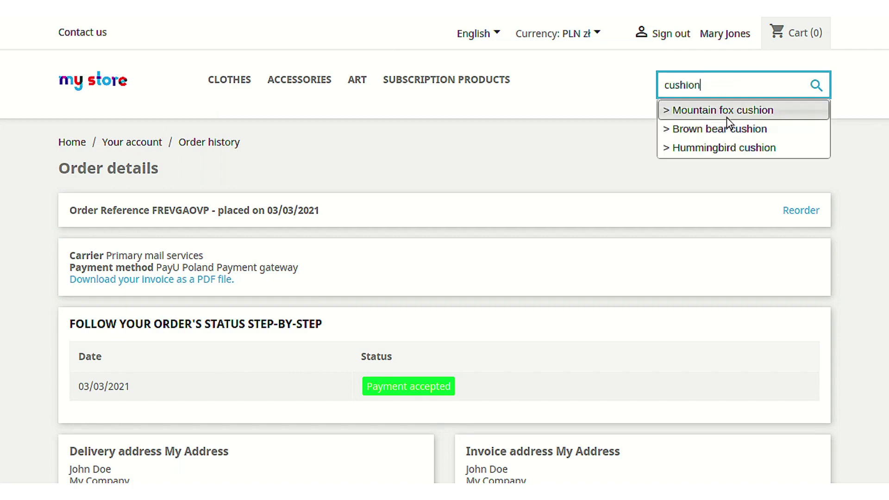
click(743, 147)
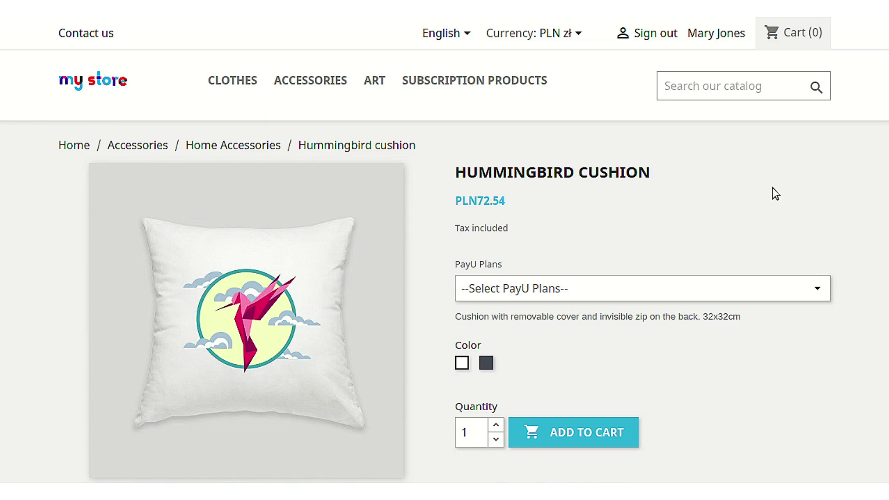
Select 'Plan 1/month(PLN10.000000)' from the cushion's PayU Plans dropdown and review its details
scroll(771, 188, down, 2)
scroll(258, 236, up, 2)
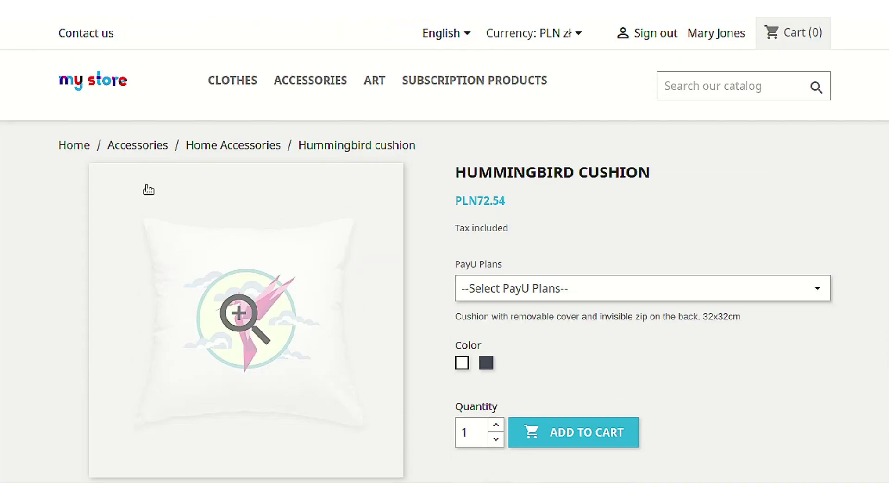
click(762, 290)
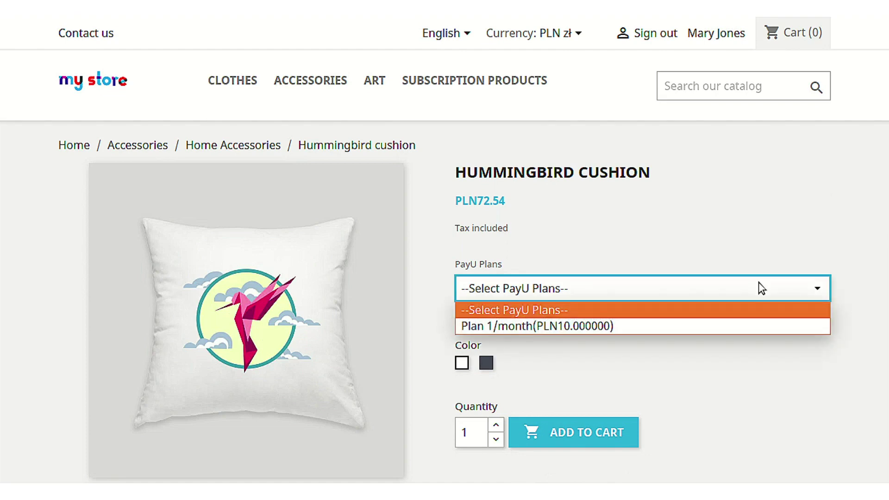
click(736, 326)
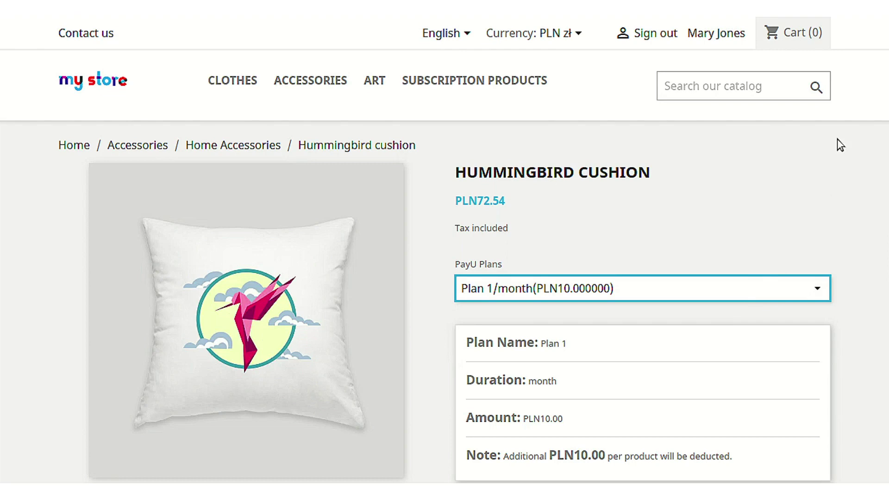
scroll(840, 145, down, 4)
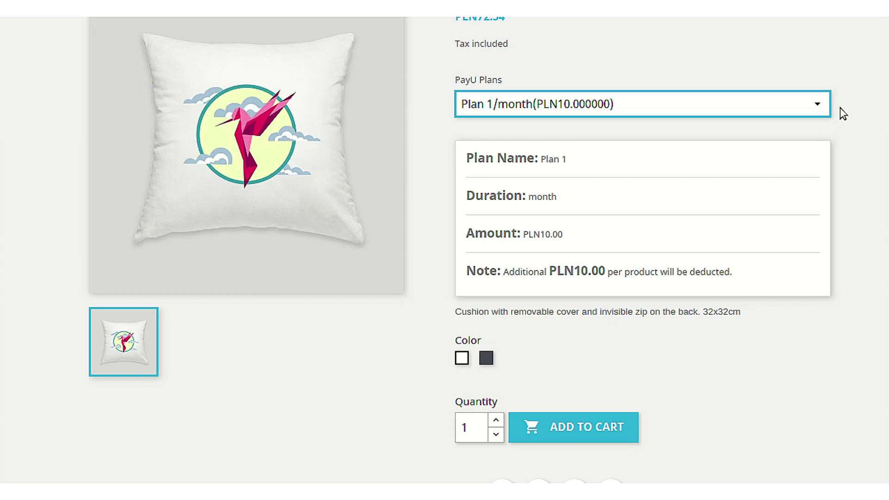
scroll(839, 114, up, 4)
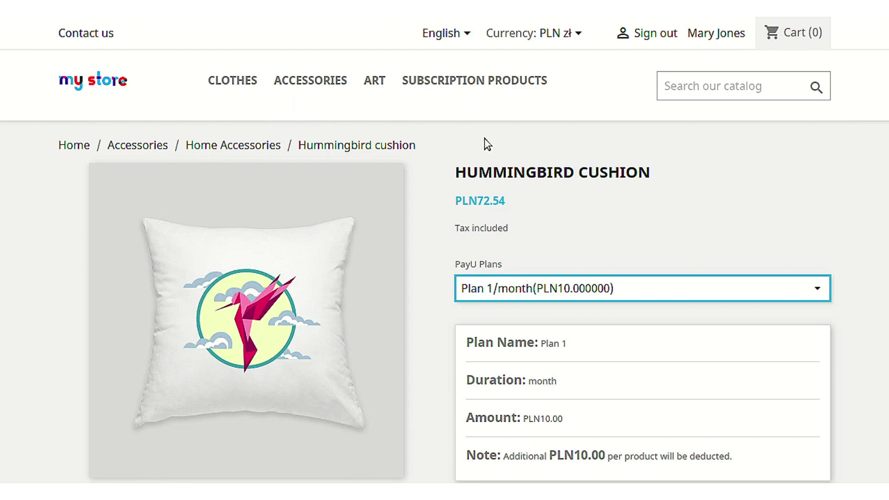
Open the storefront's Subscription Products category showing Hummingbird Cushion and Hummingbird Notebook
click(496, 85)
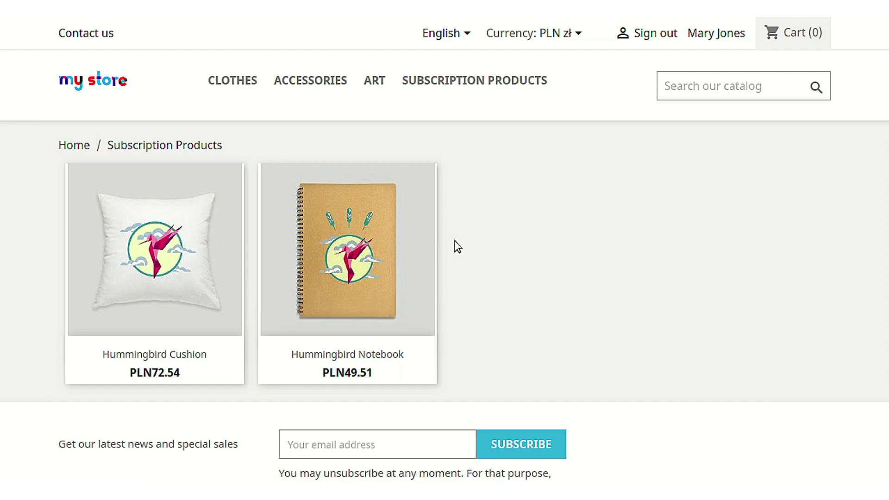
mouse_move(104, 254)
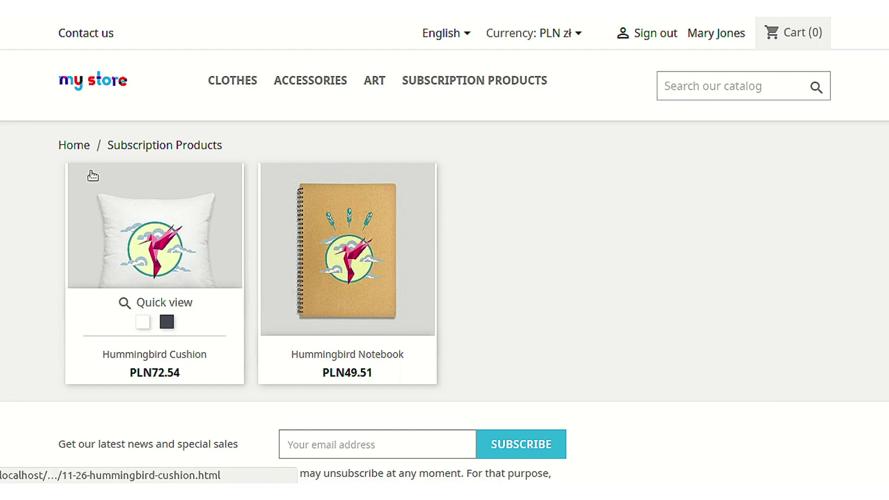